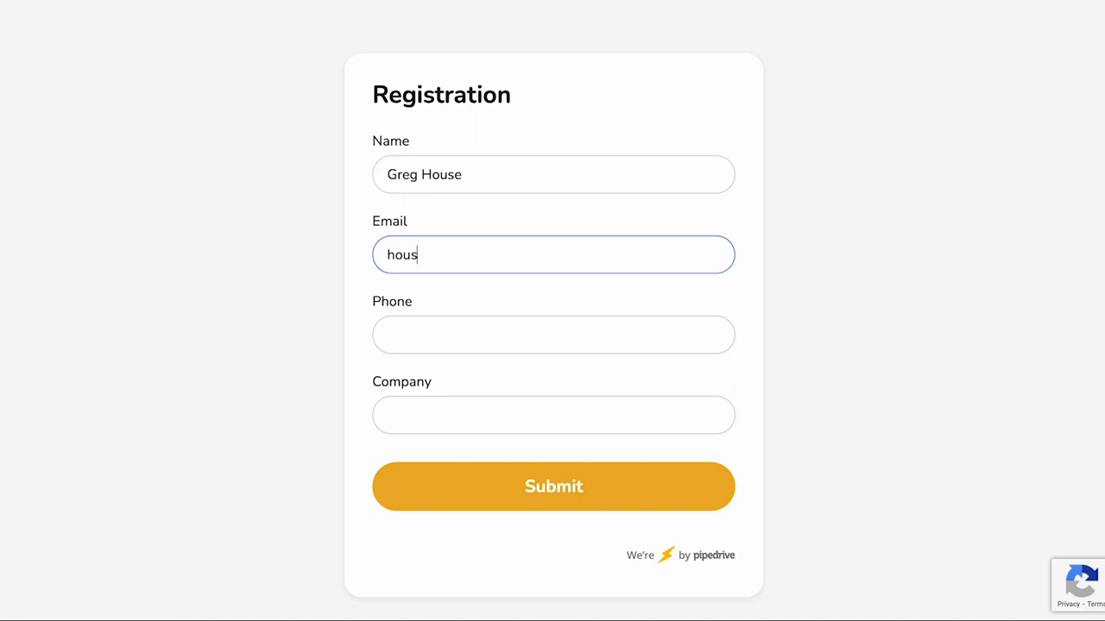
Step: Fill in the registrant's e-mail address and phone number in the registration form
type("@ex")
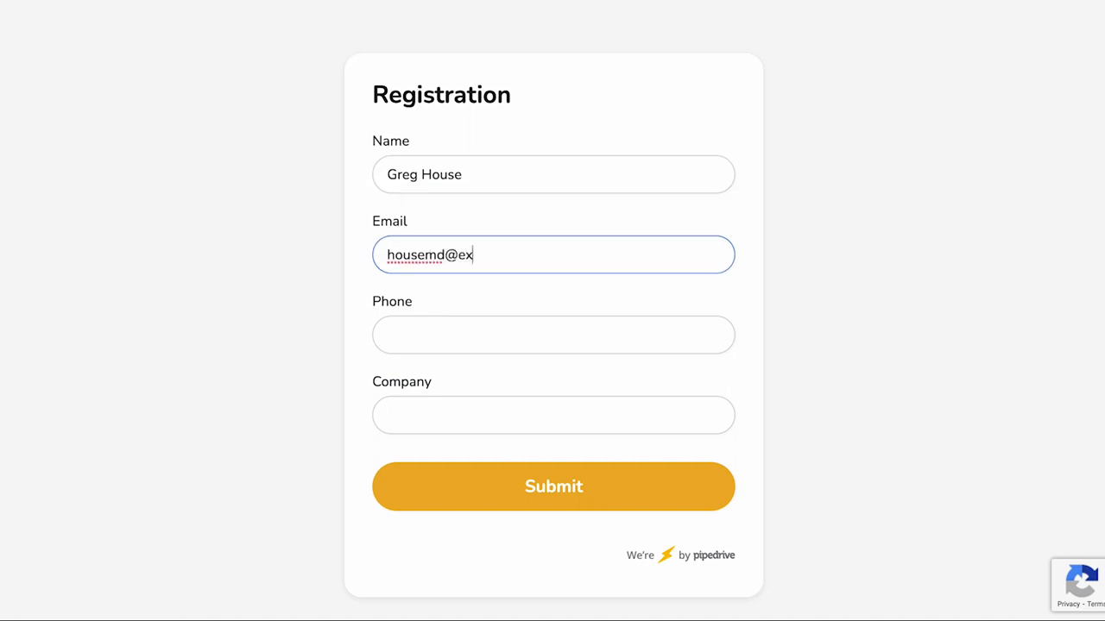
type("ample.com")
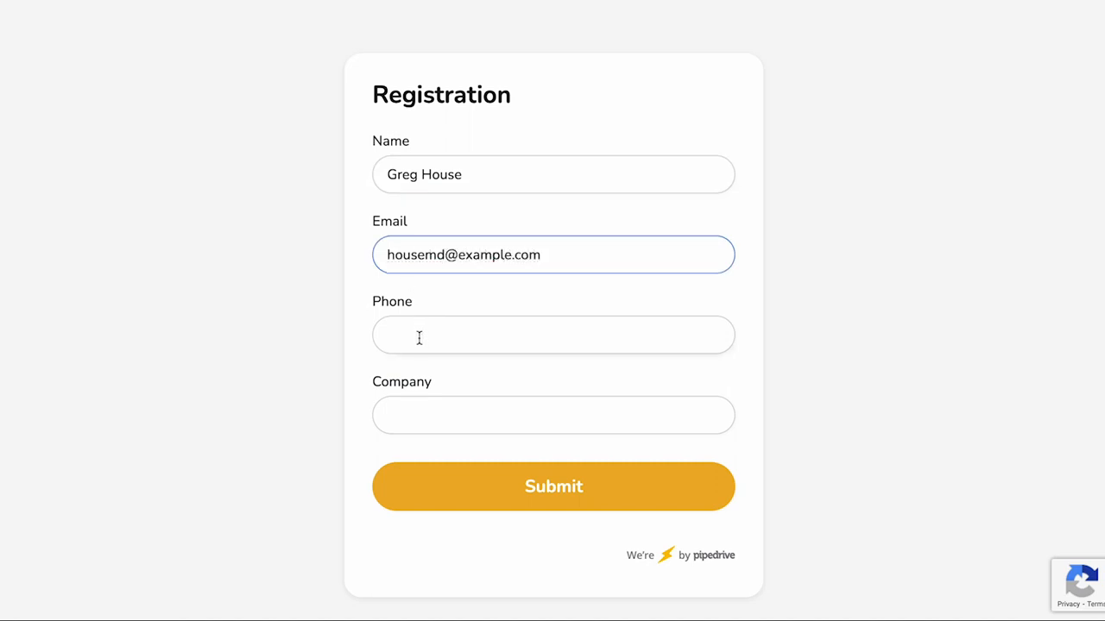
left_click(419, 338)
type("(85")
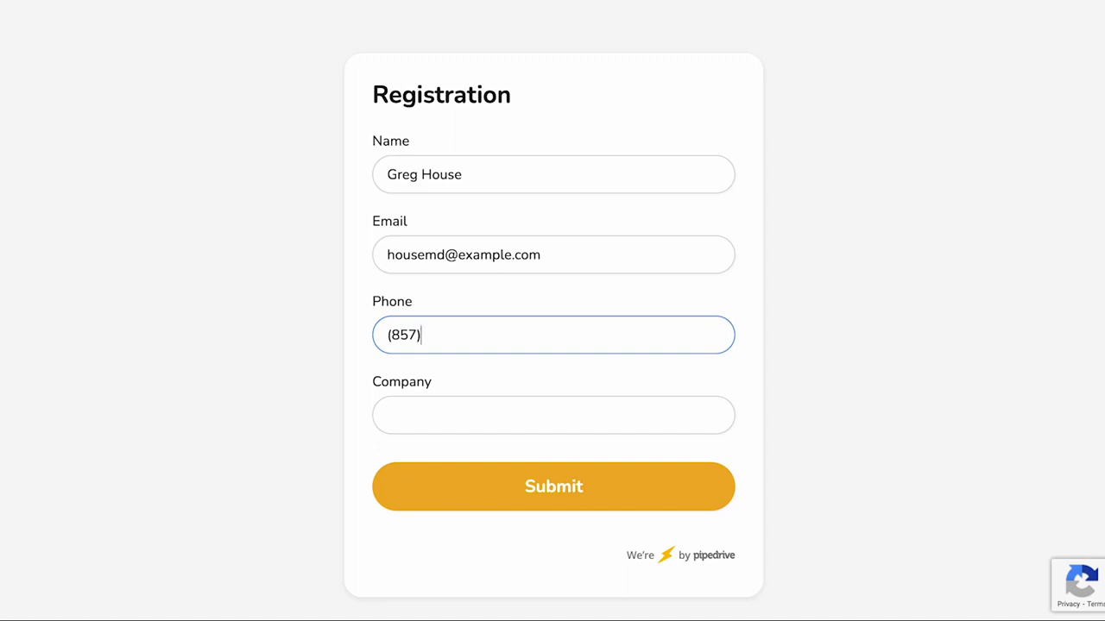
type("7)555-2121")
Step: Enter Princeton General as the company and submit the registration form
left_click(423, 416)
type("Princeton General")
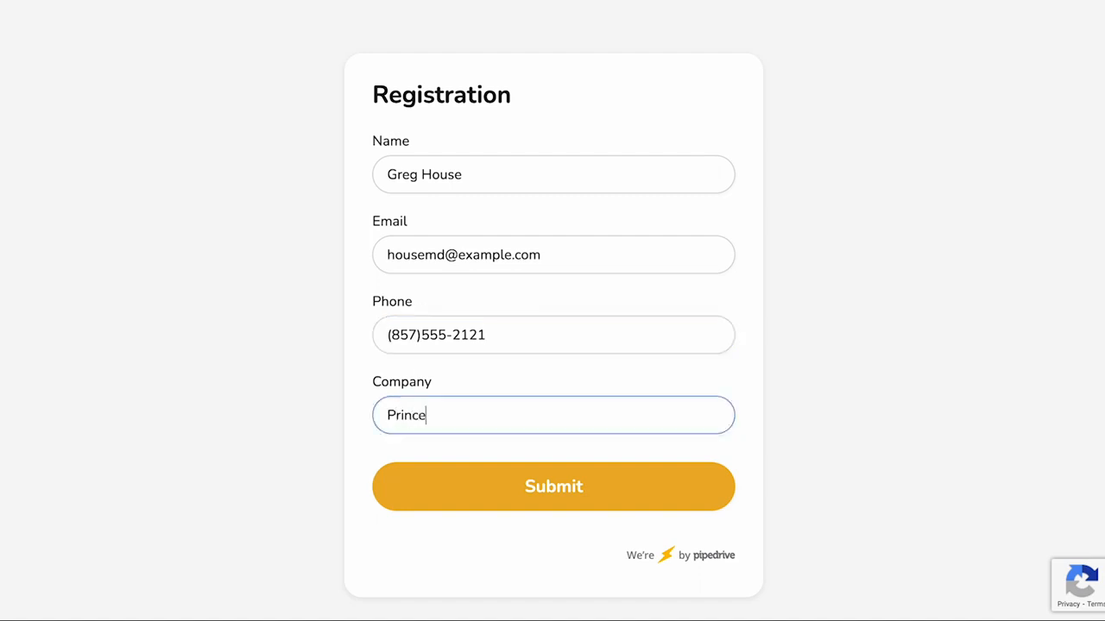
left_click(543, 501)
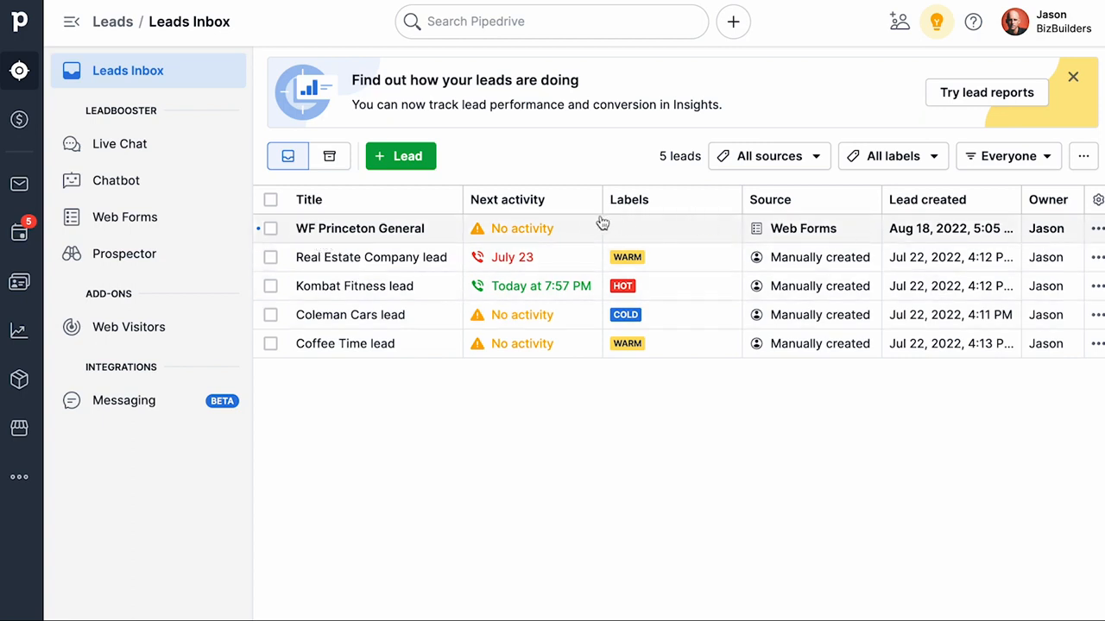
Step: Review the new web form lead in the leads inbox and its notification e-mail
left_click(509, 229)
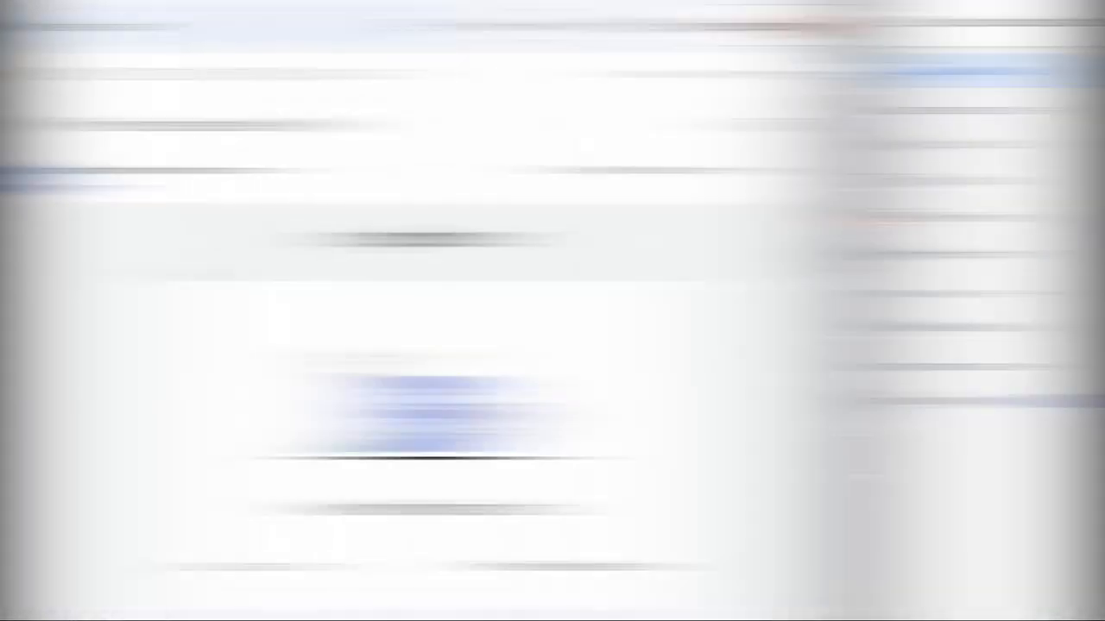
scroll(563, 188, "down", 4)
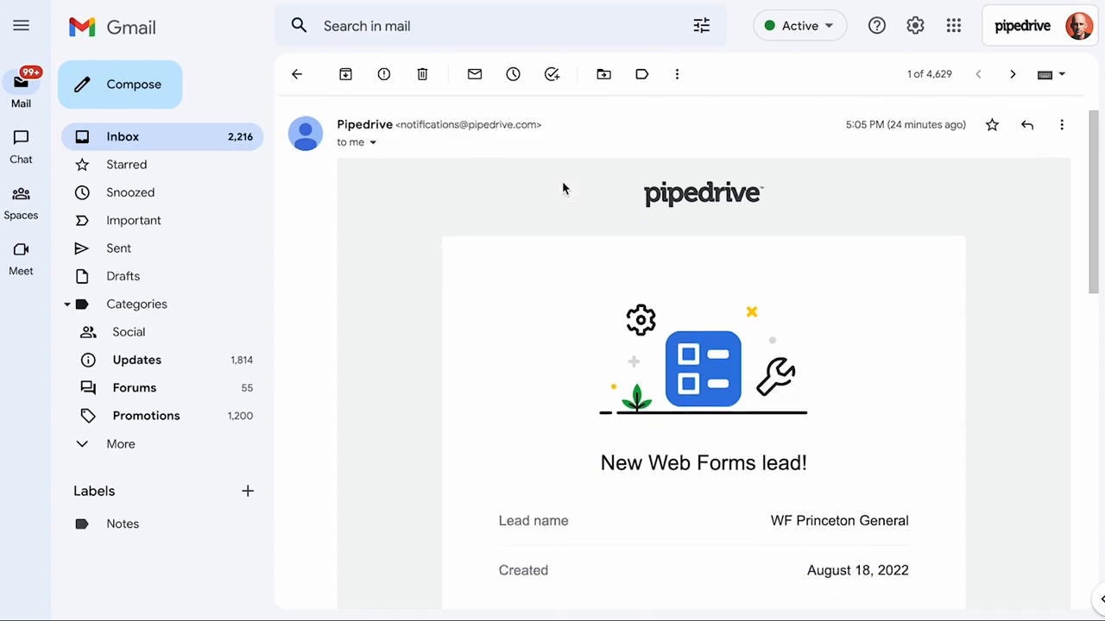
scroll(566, 188, "down", 4)
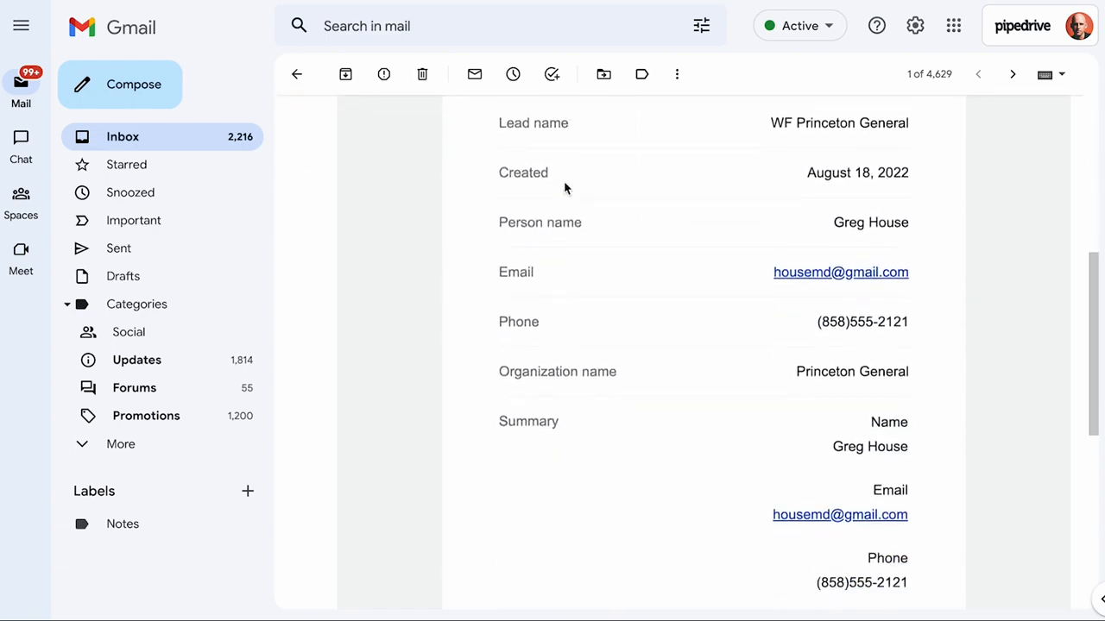
left_click(679, 544)
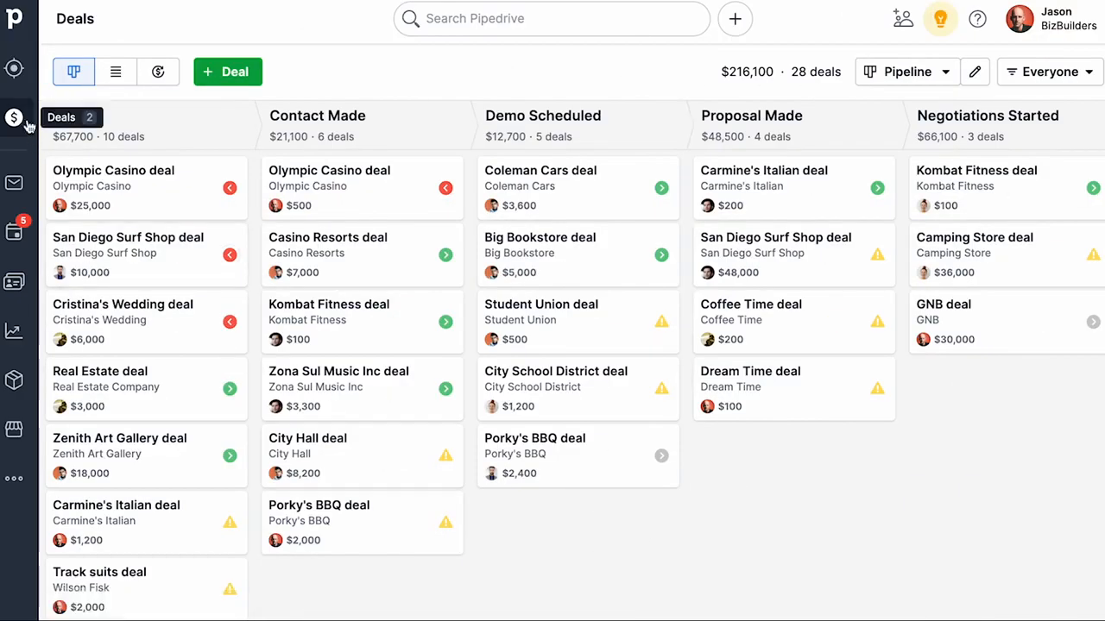
Step: Open Web Forms under Leads and start creating a new web form
left_click(15, 69)
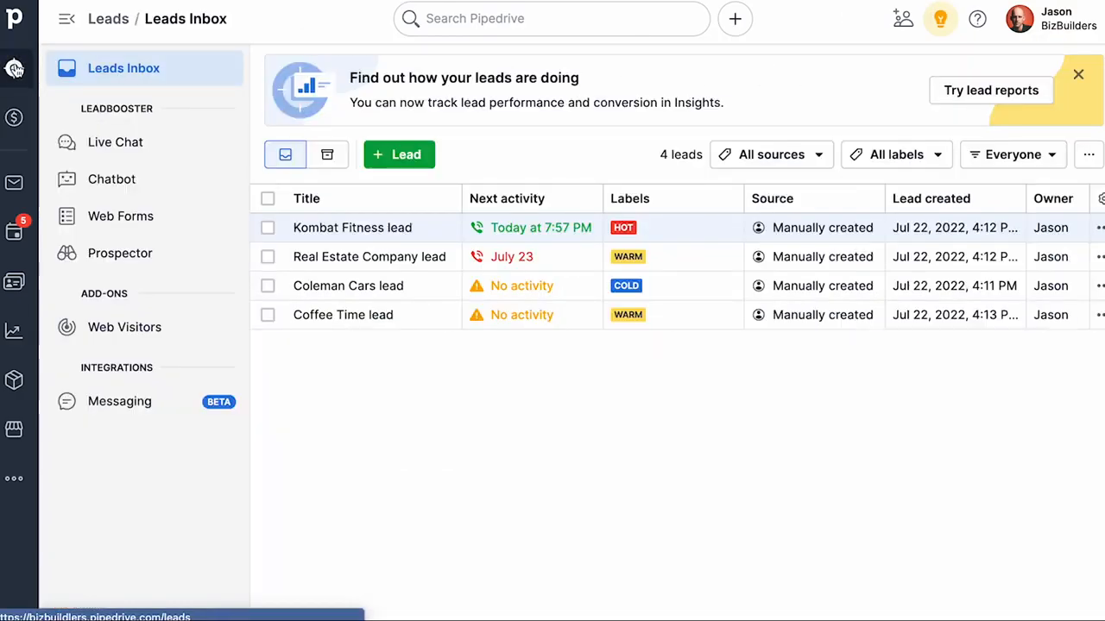
left_click(122, 218)
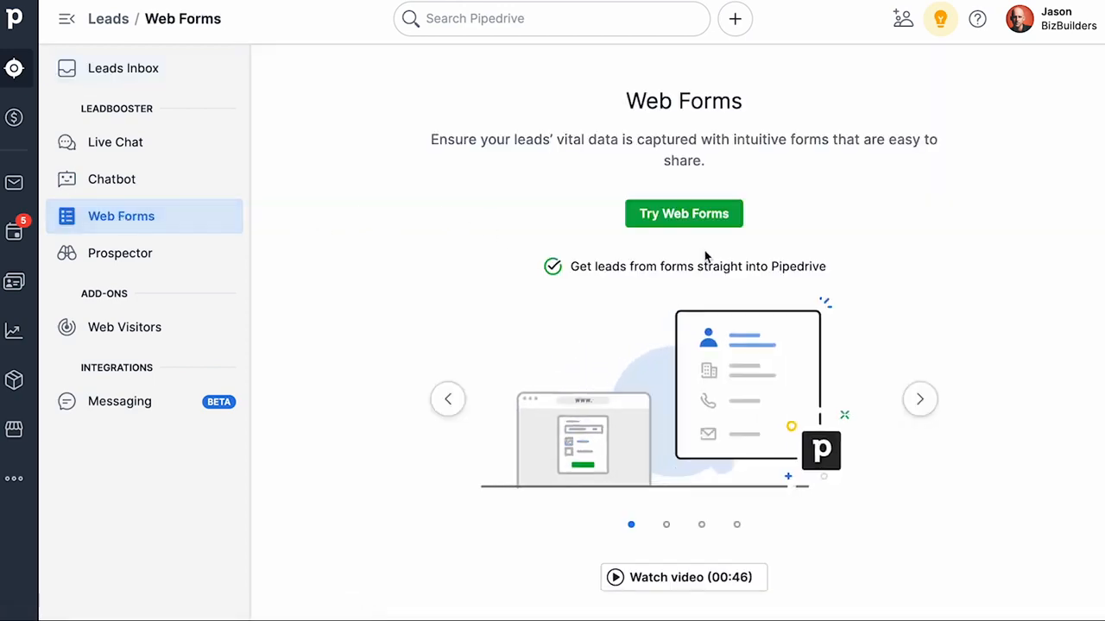
left_click(686, 214)
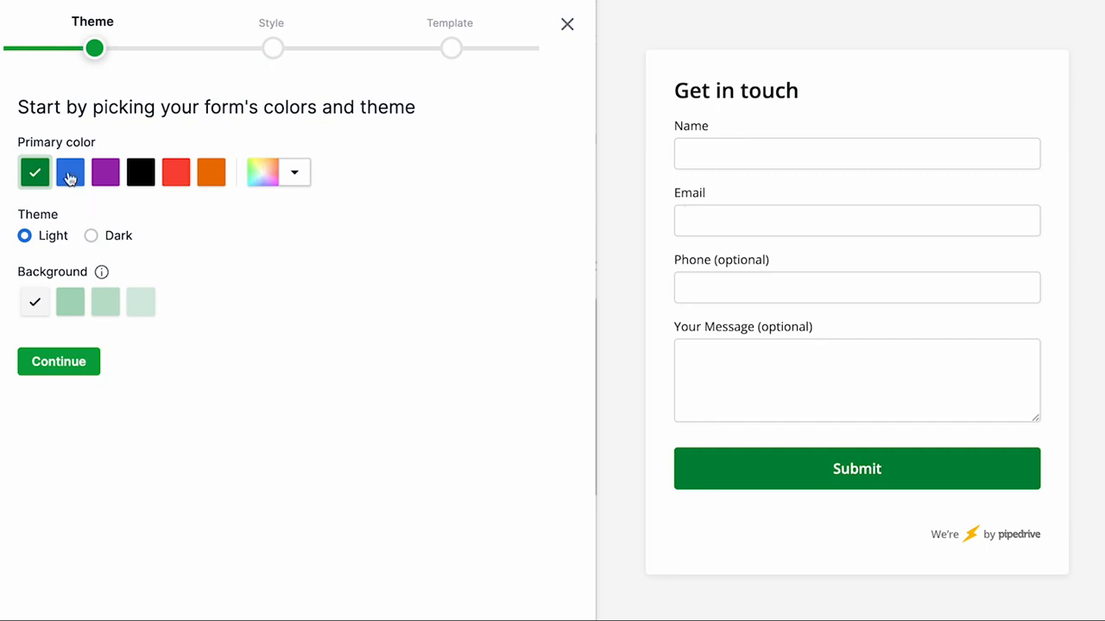
Step: Set the form's primary color to a custom orange, #EEB128
left_click(293, 176)
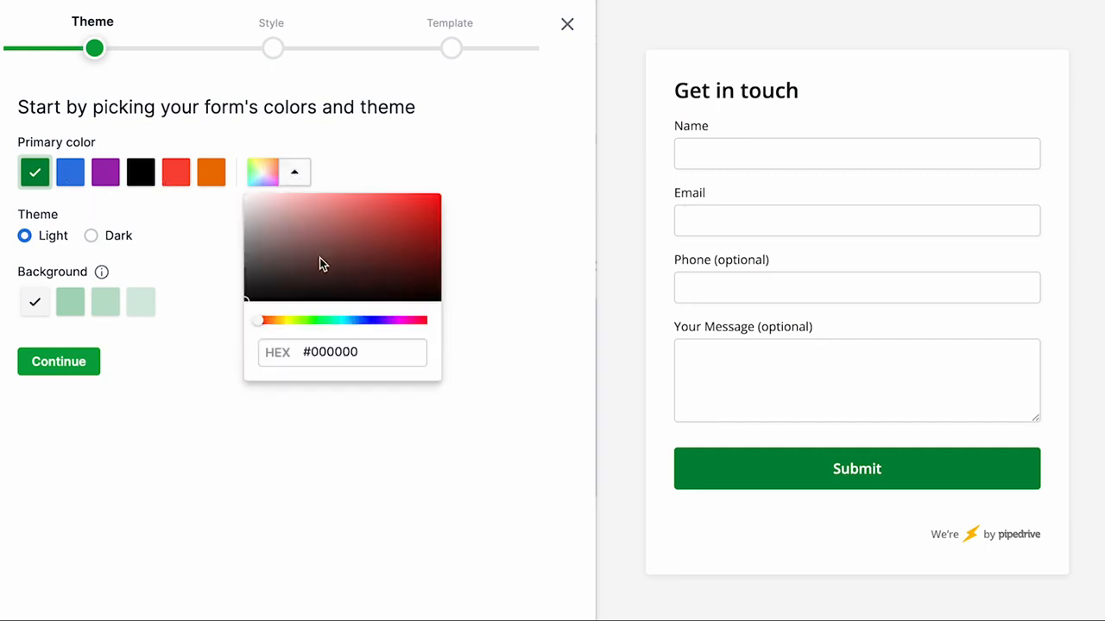
left_click(277, 320)
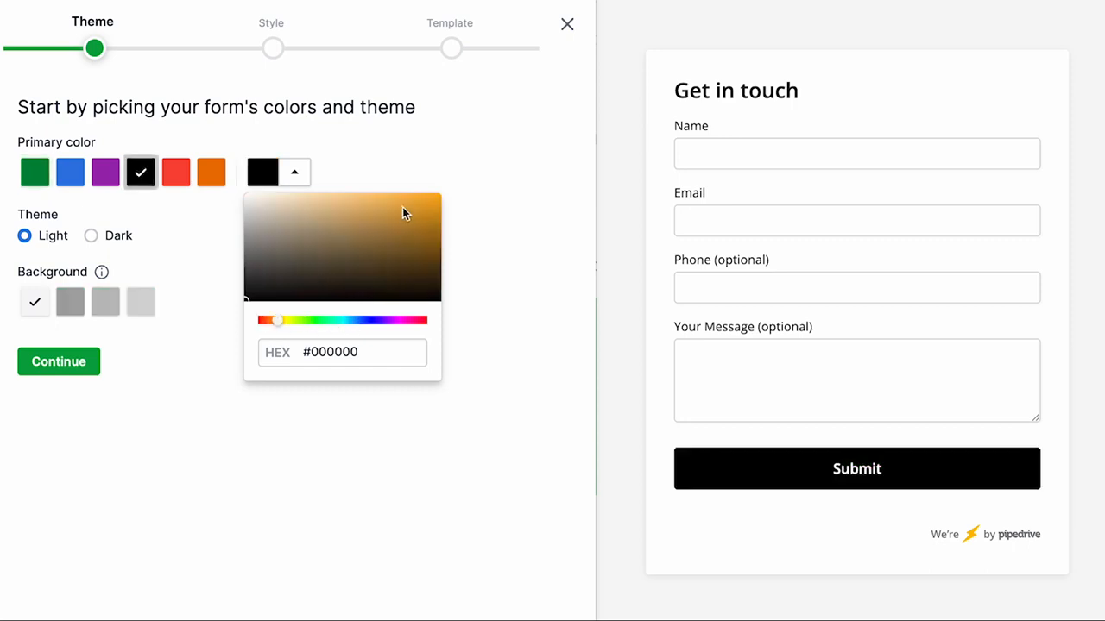
left_click_drag(402, 207, 408, 200)
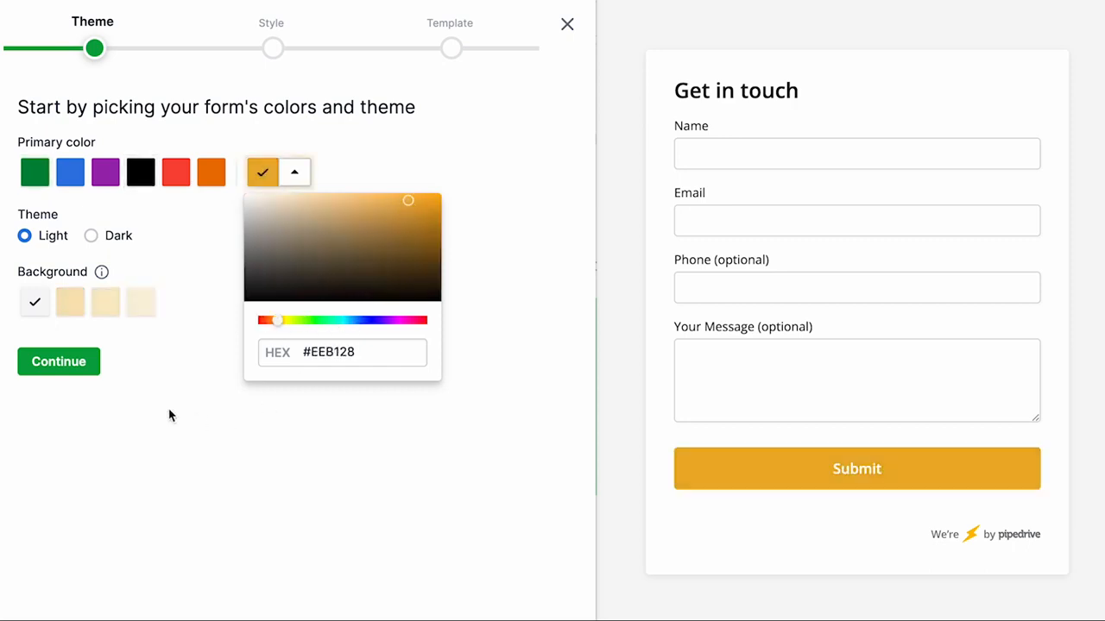
left_click(149, 389)
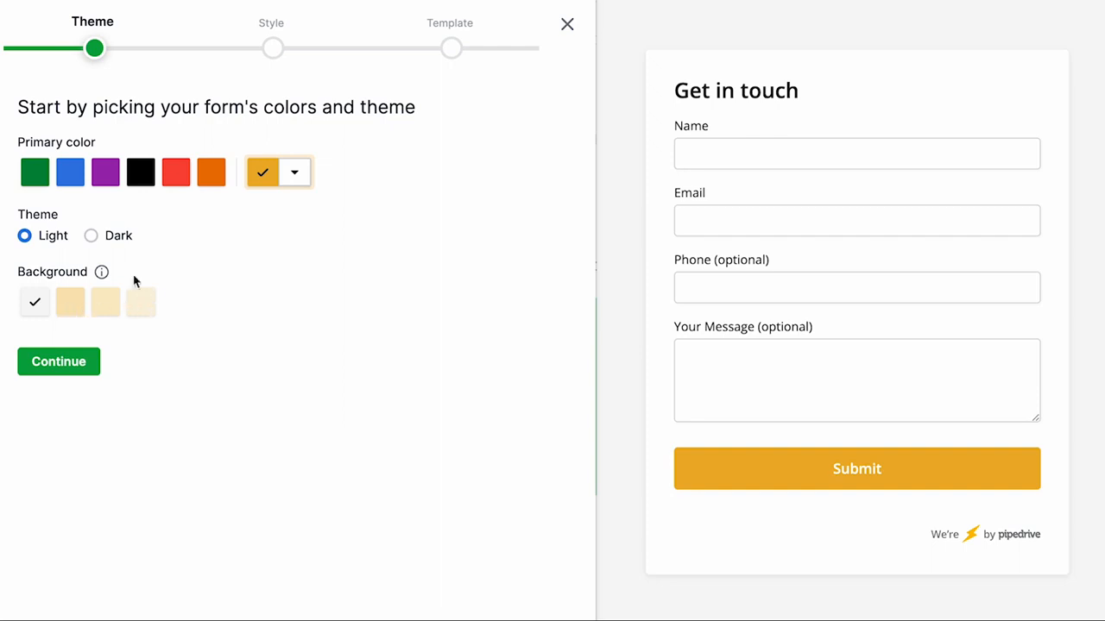
Step: Keep the Light theme and continue to the Style step
left_click(121, 238)
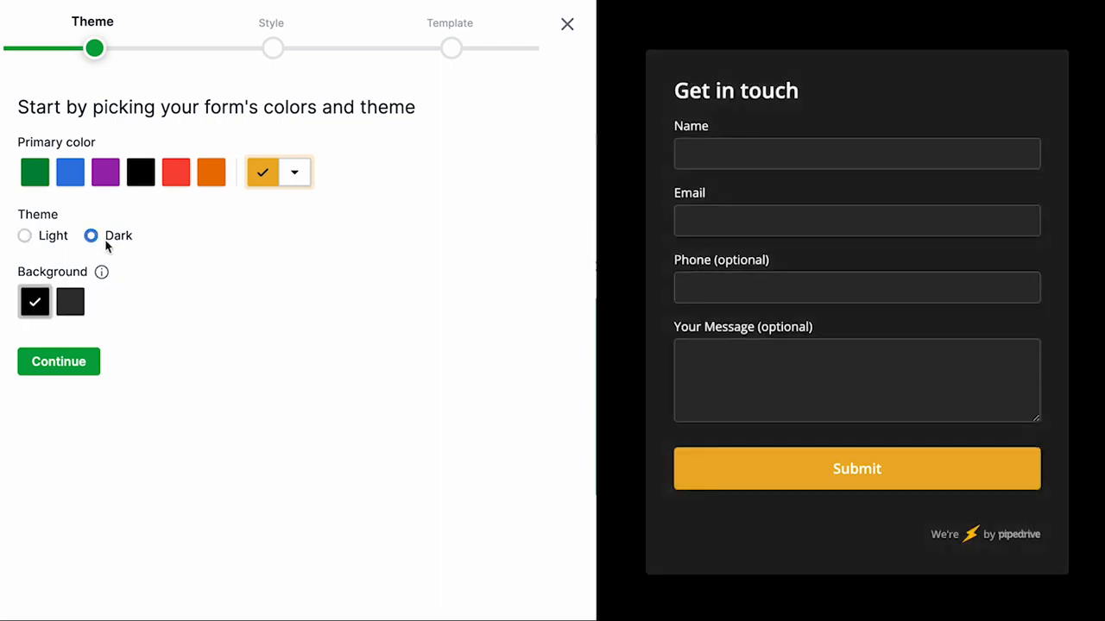
left_click(26, 238)
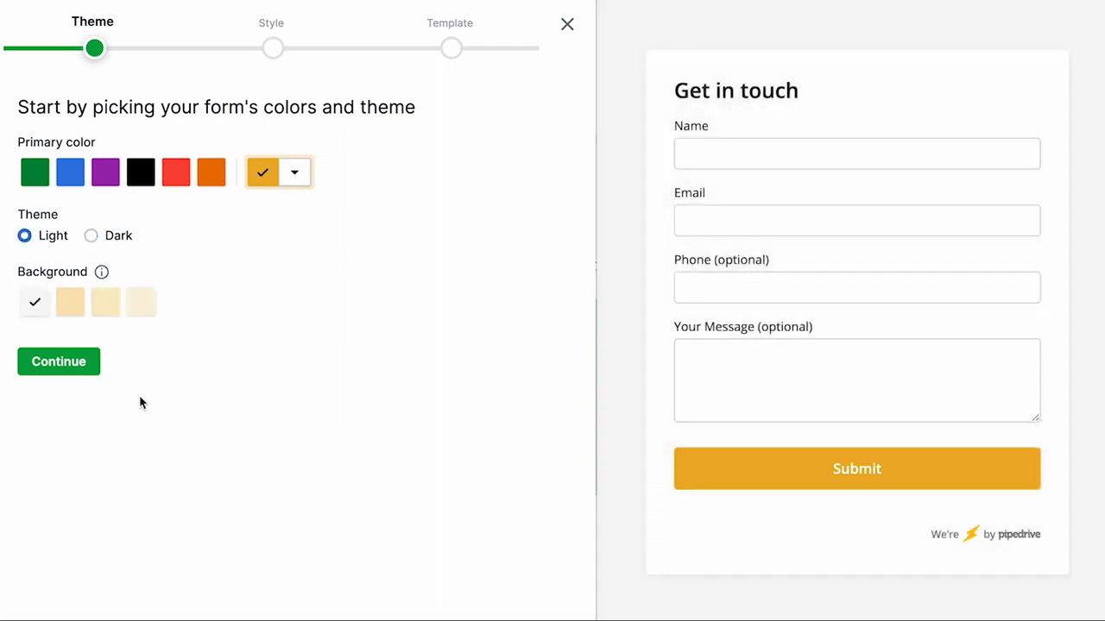
left_click(77, 362)
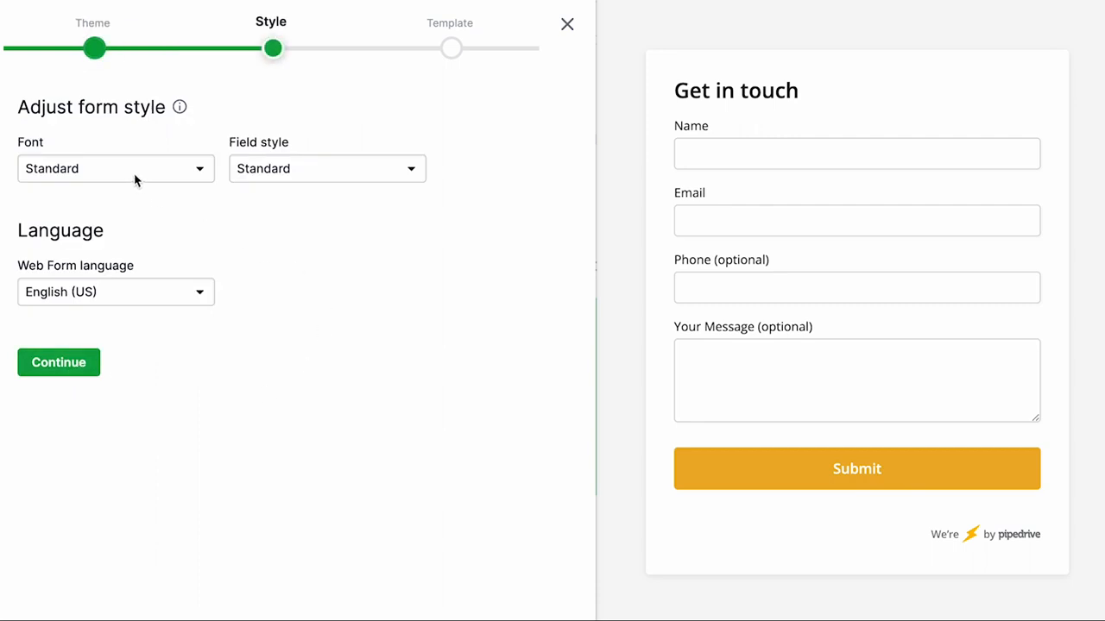
Step: Set the form font to Techy and the field style to Rounded
left_click(191, 170)
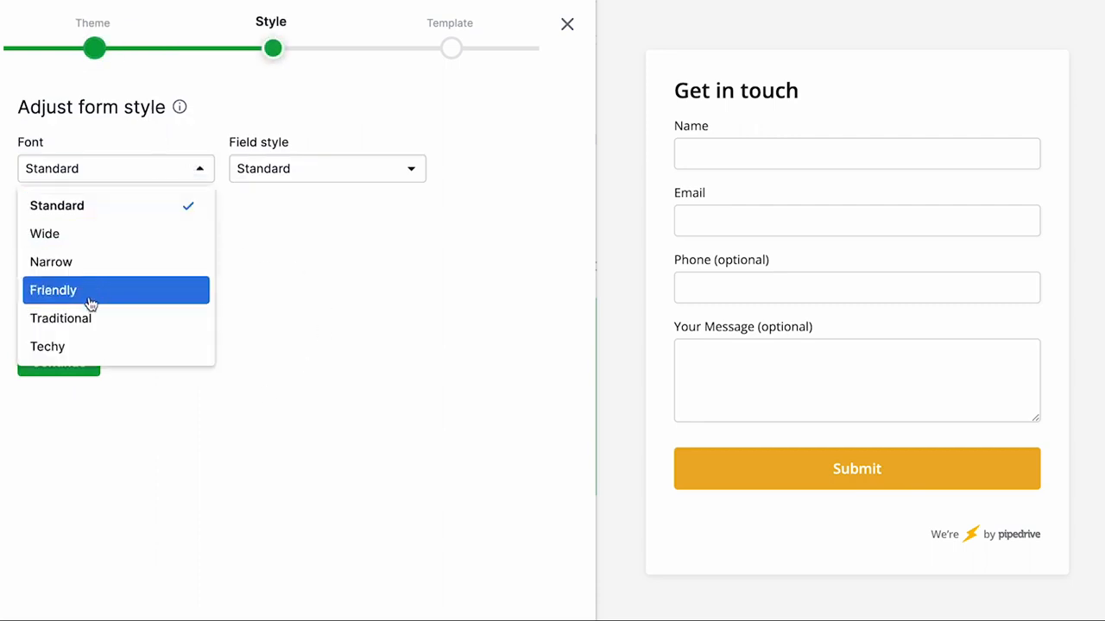
left_click(100, 349)
left_click(405, 169)
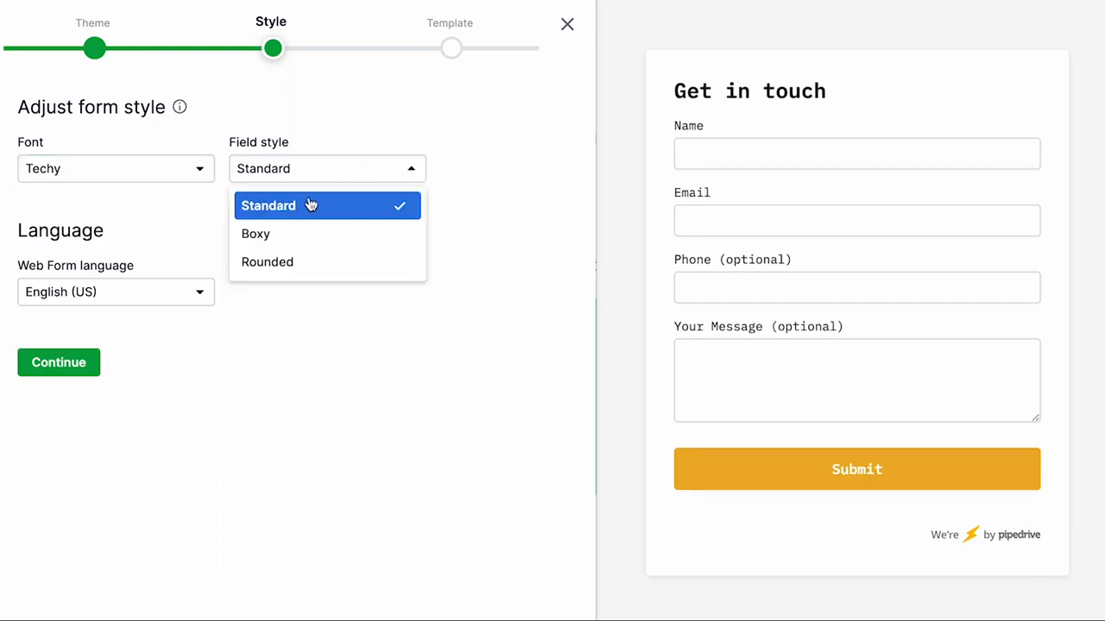
left_click(282, 264)
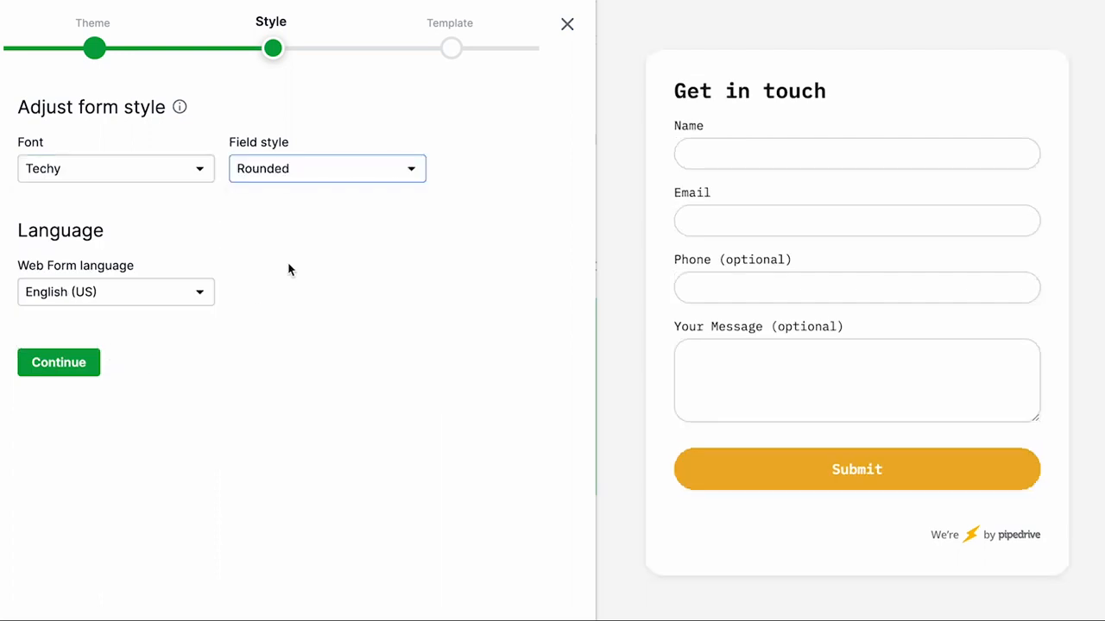
Step: Keep English (US) as the web form language and continue to the Template step
left_click(147, 299)
scroll(126, 332, "down", 5)
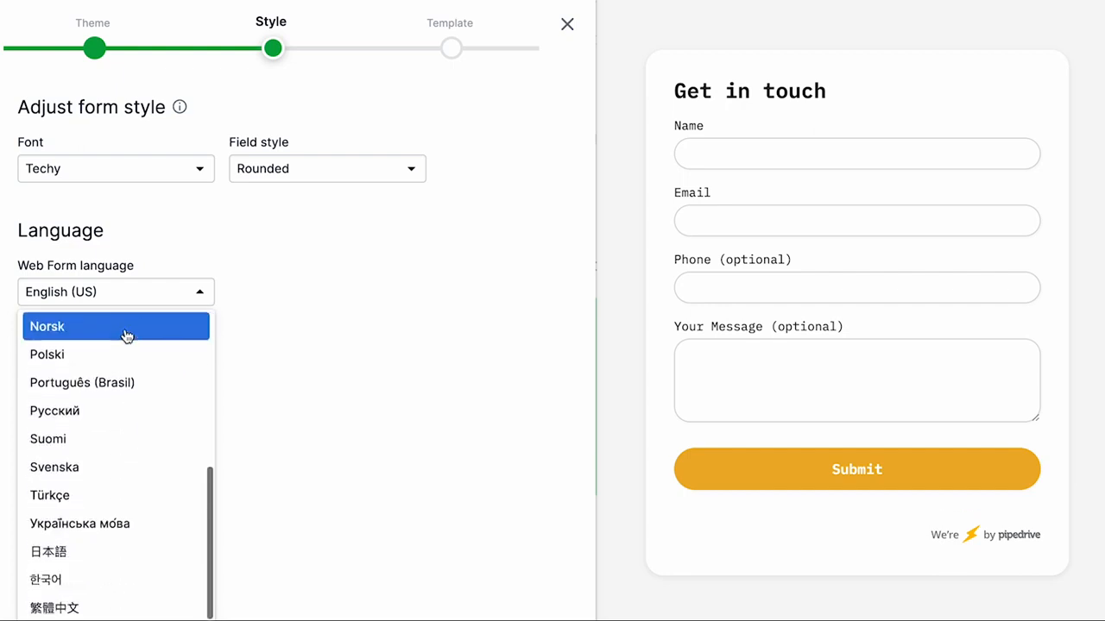
scroll(125, 388, "up", 5)
left_click(263, 299)
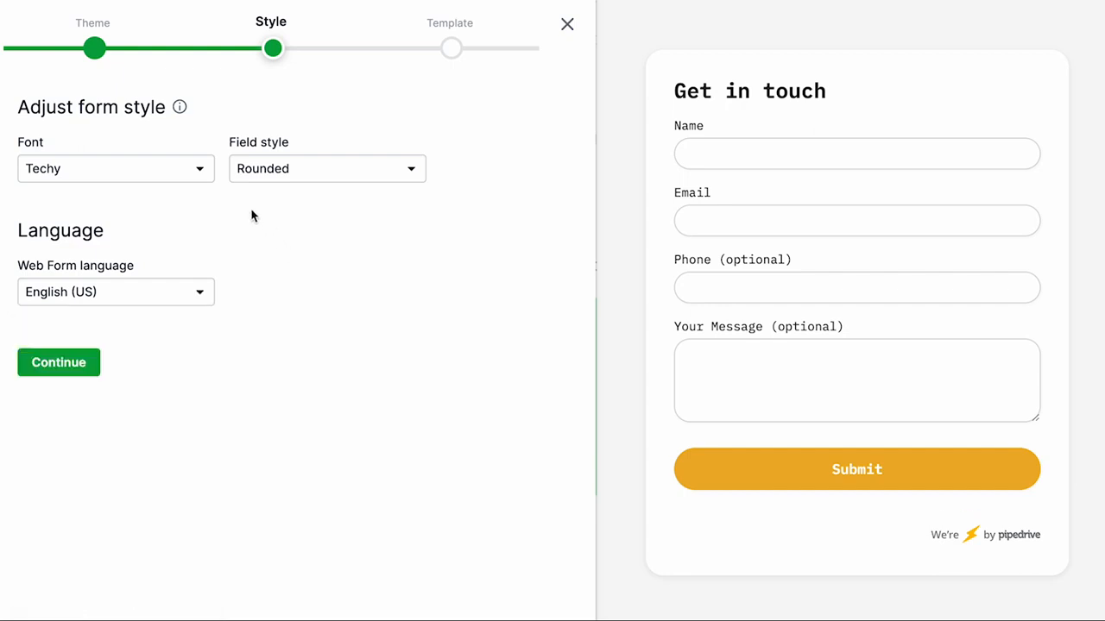
left_click(61, 363)
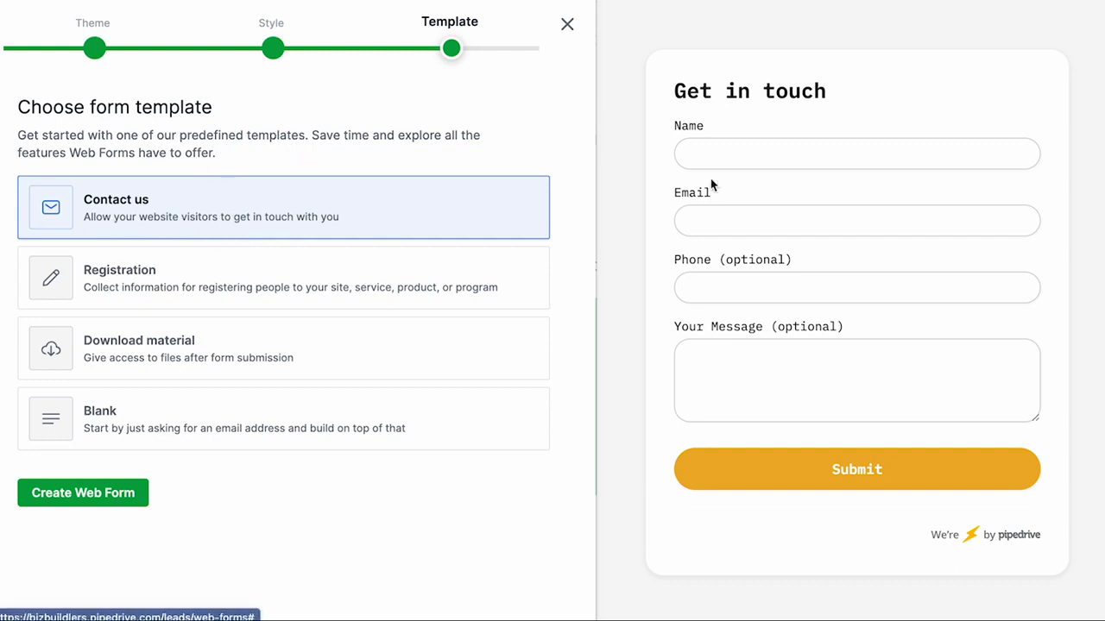
Step: Compare the templates, choose Registration, and create the web form
left_click(224, 277)
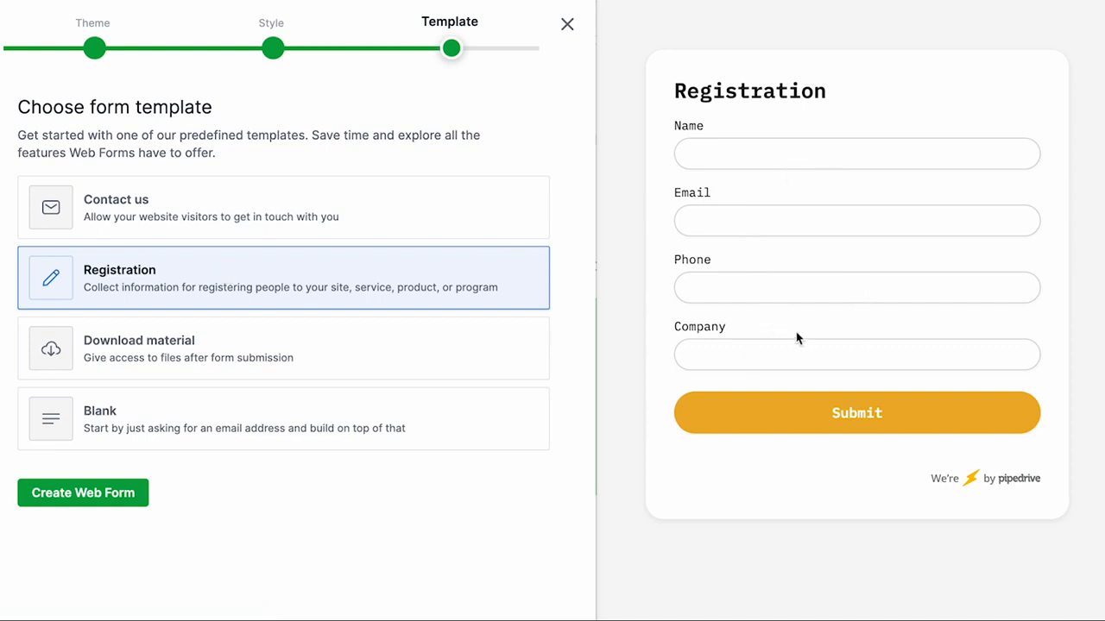
left_click(223, 345)
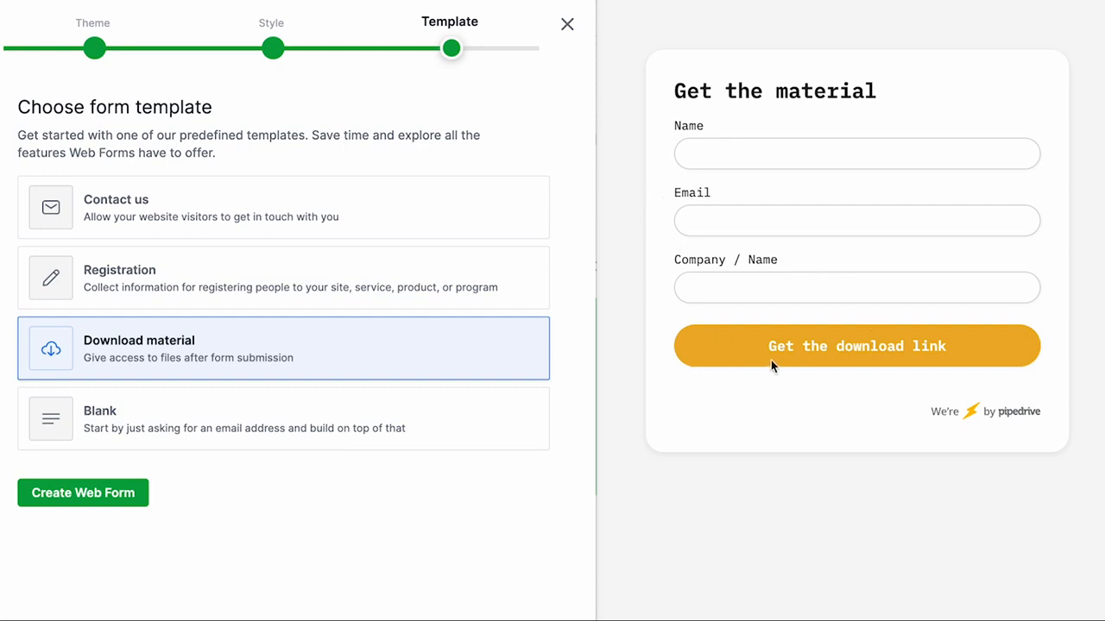
left_click(194, 401)
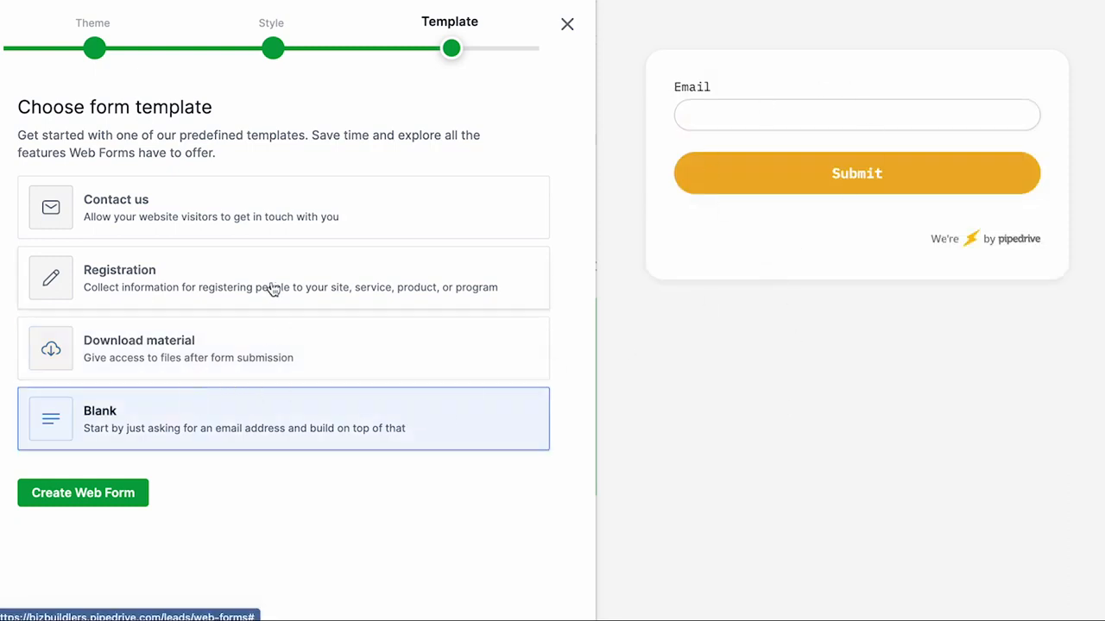
left_click(235, 274)
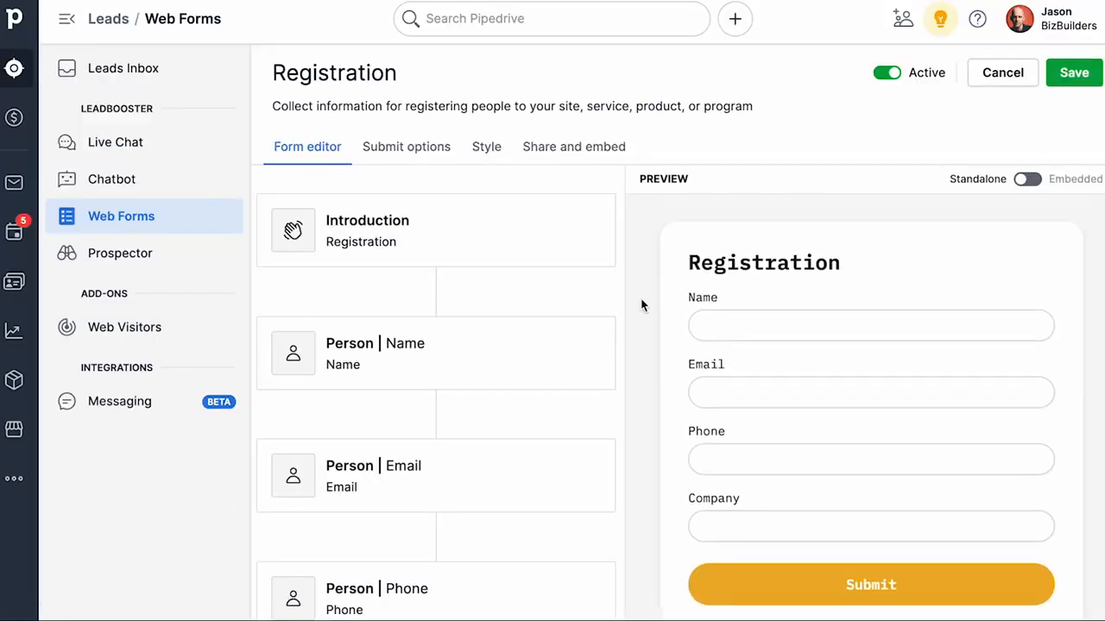
Step: Switch the form preview from Standalone to Embedded
scroll(469, 311, "down", 4)
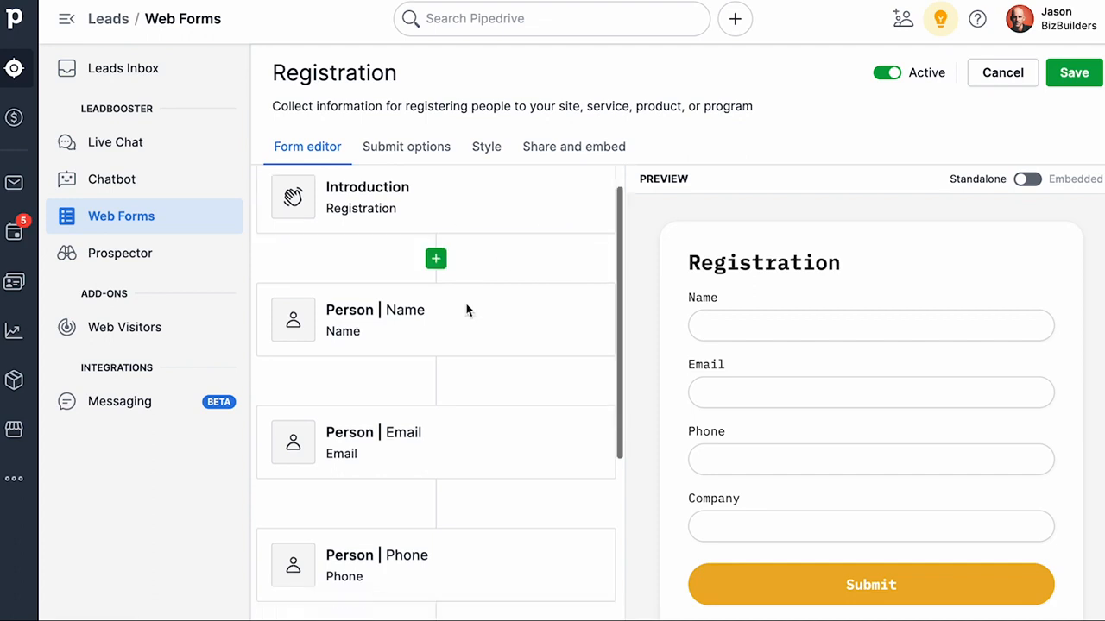
scroll(466, 310, "down", 2)
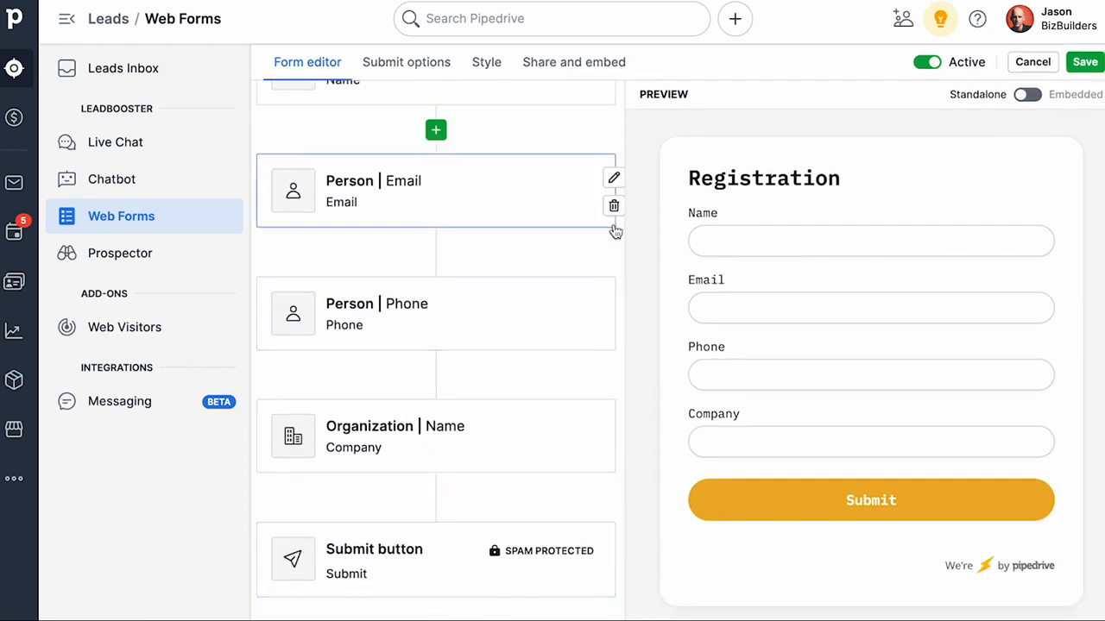
scroll(612, 226, "up", 5)
left_click(1028, 180)
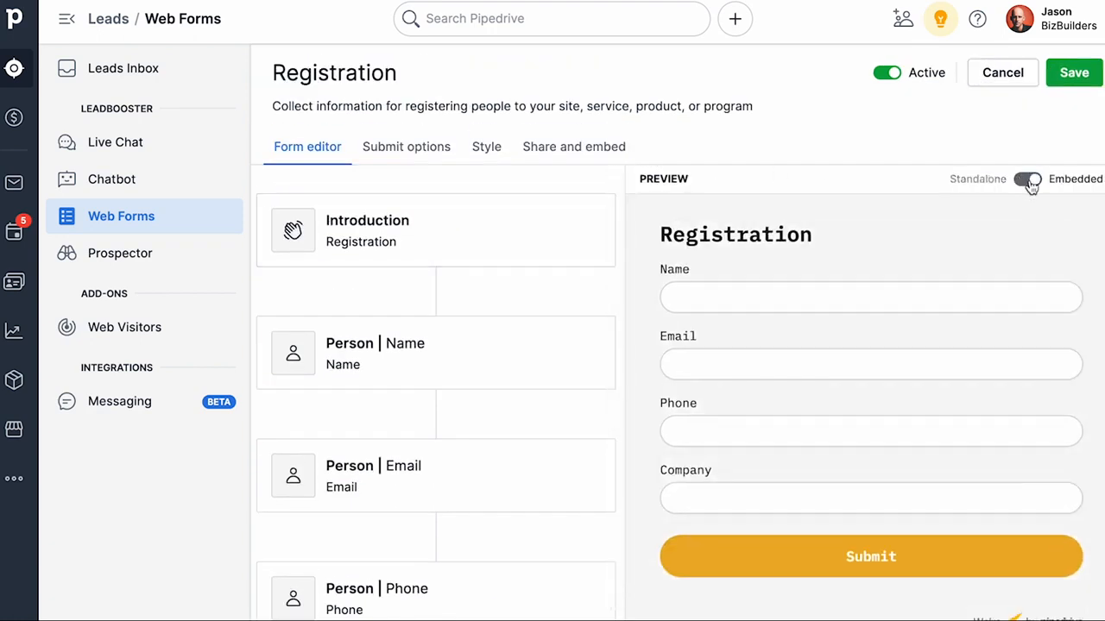
Step: In Submit options, append "We'll be in touch soon!" to the thank-you message
left_click(406, 153)
scroll(532, 320, "down", 1)
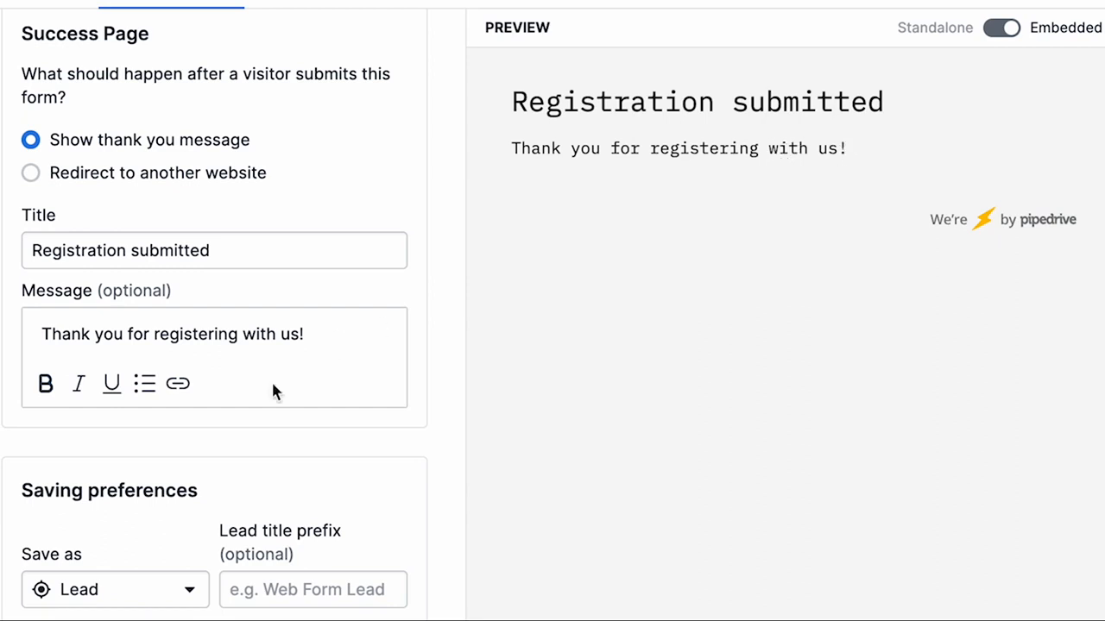
left_click(323, 333)
type("We'll be in touch")
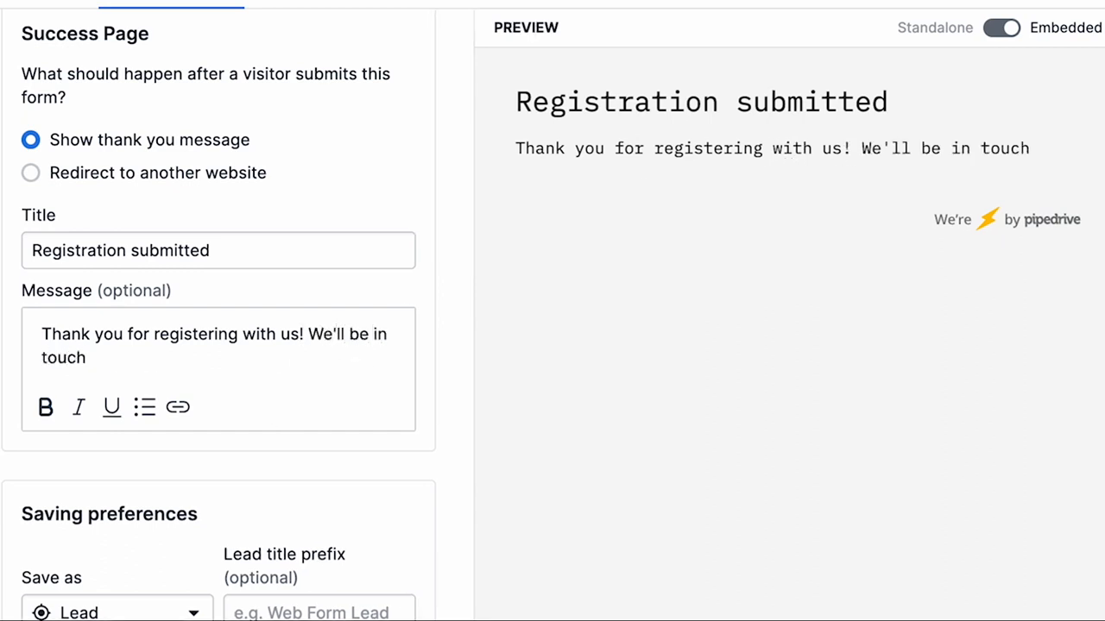
type(" soon!")
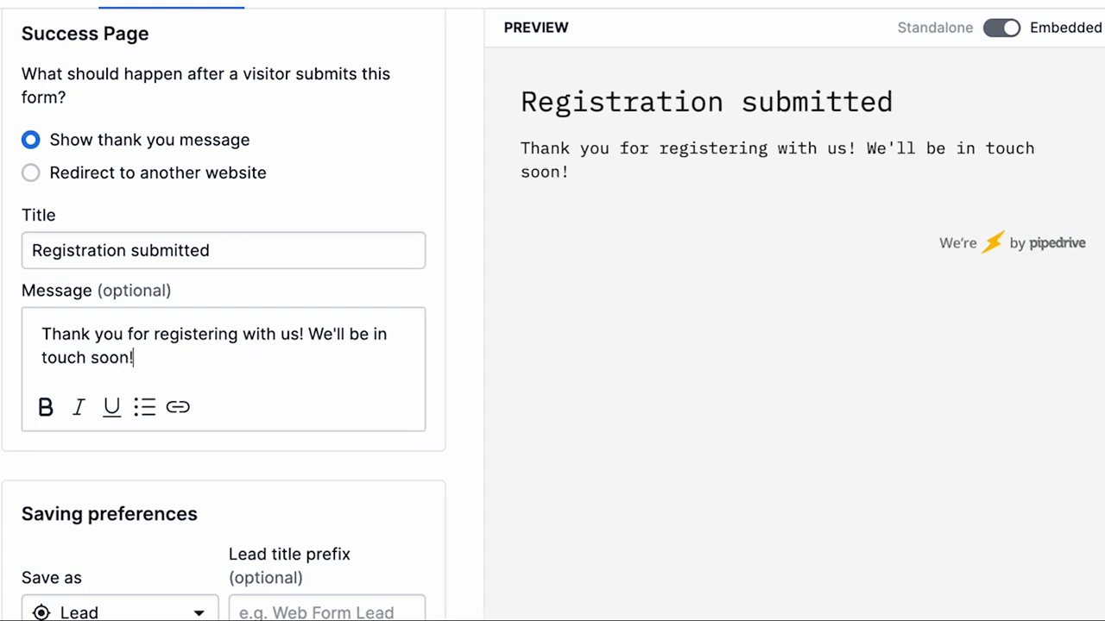
Step: Set the lead title prefix to WF and turn on email notifications in the saving preferences
scroll(357, 347, "down", 2)
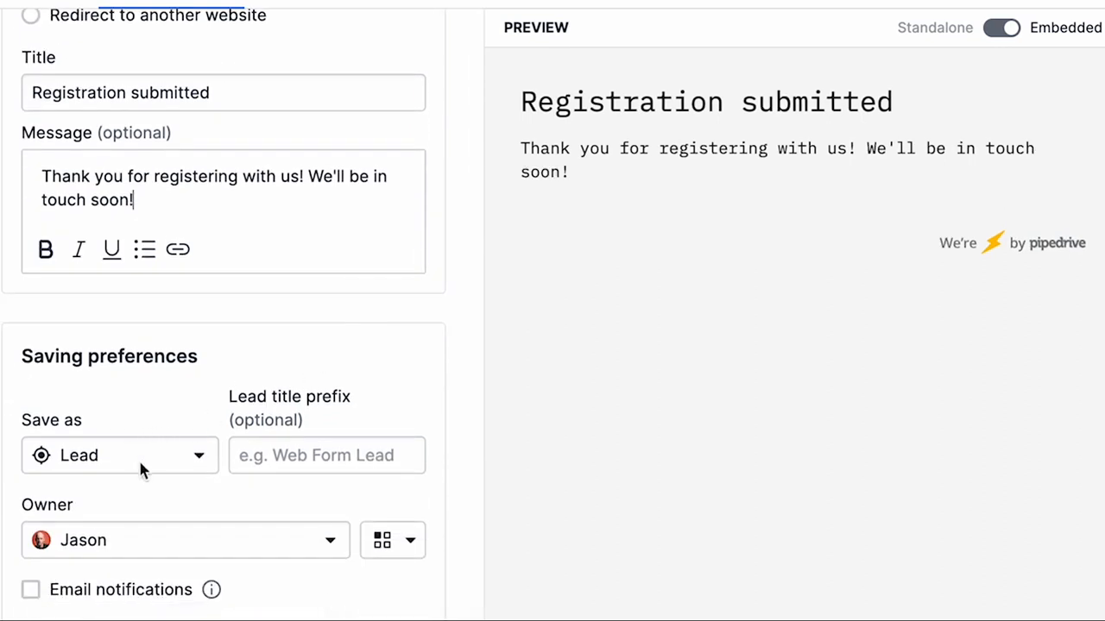
left_click(284, 457)
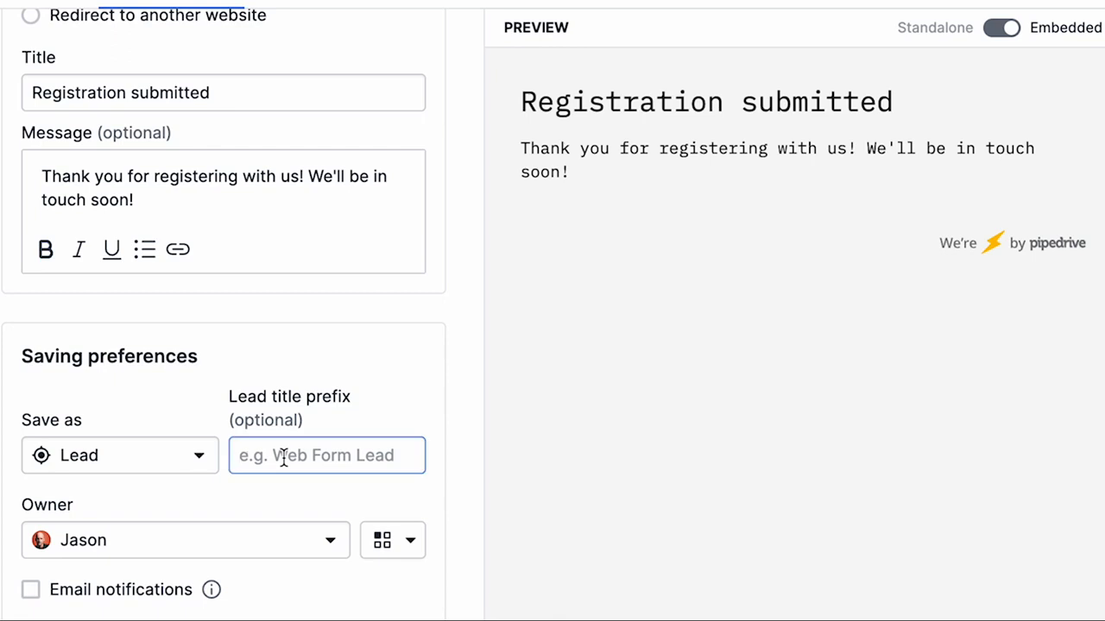
type("WF")
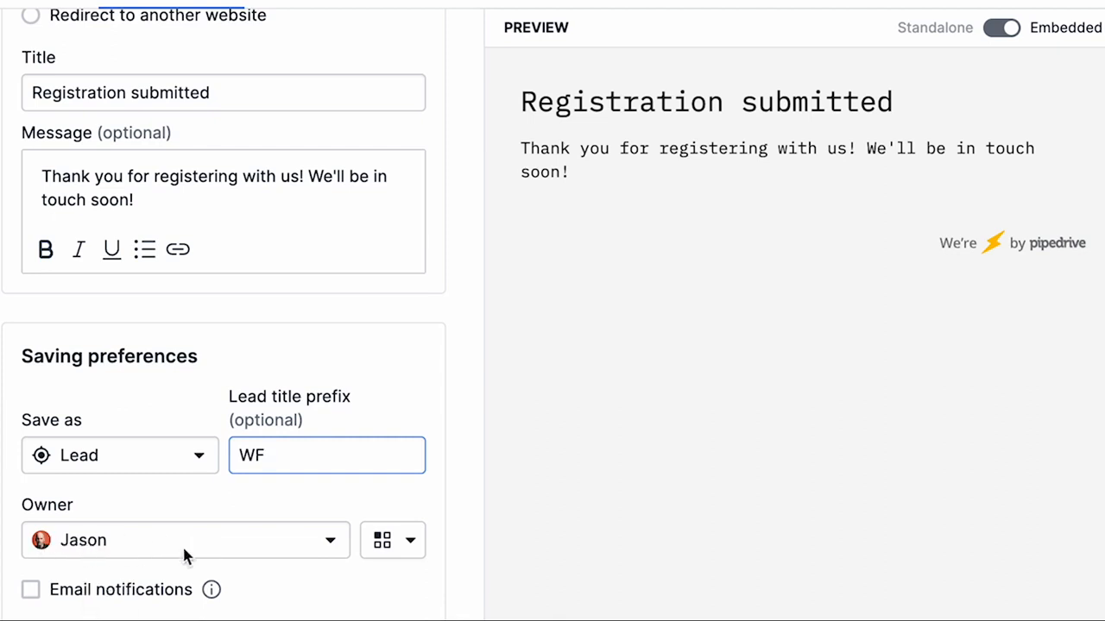
left_click(31, 591)
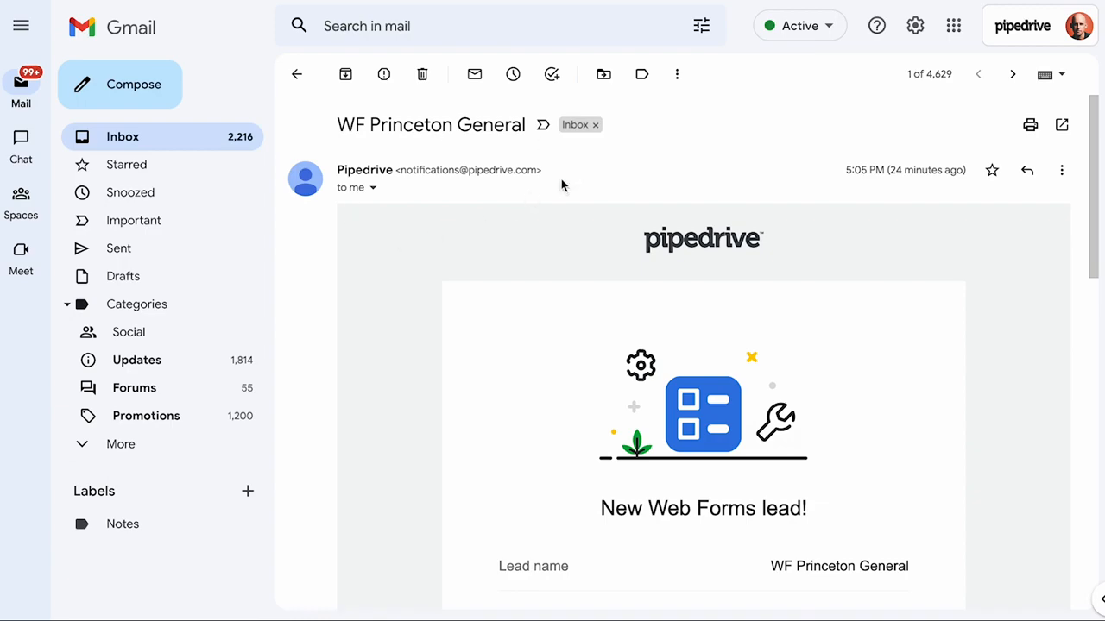
Step: Read through the new web forms lead notification email
scroll(562, 187, "down", 4)
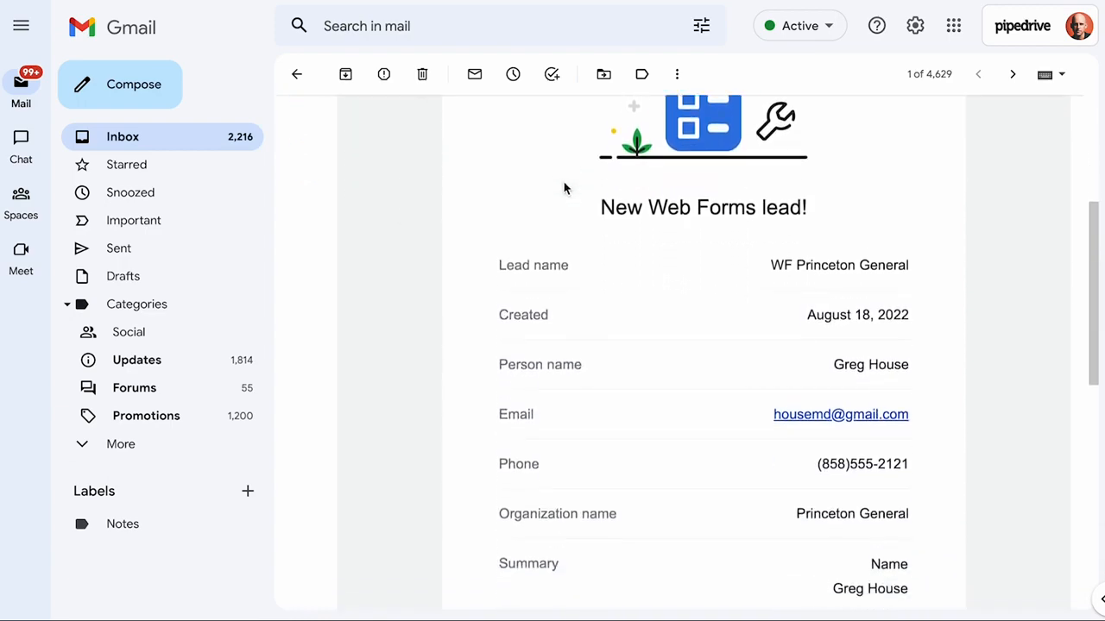
scroll(564, 187, "down", 5)
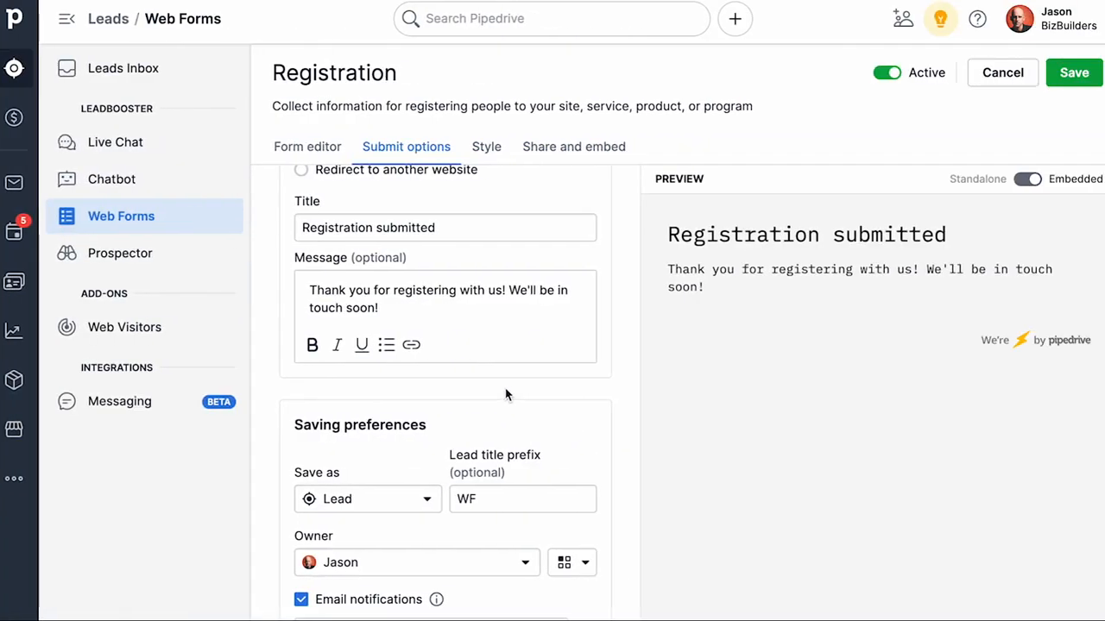
Step: Change the form style font to Friendly
left_click(486, 147)
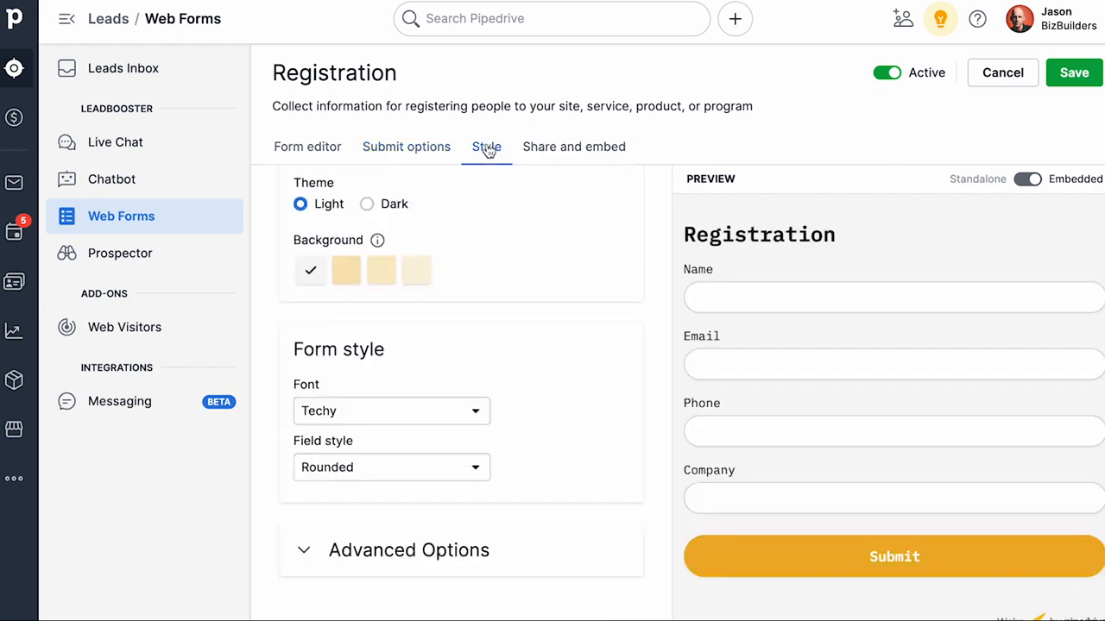
left_click(456, 411)
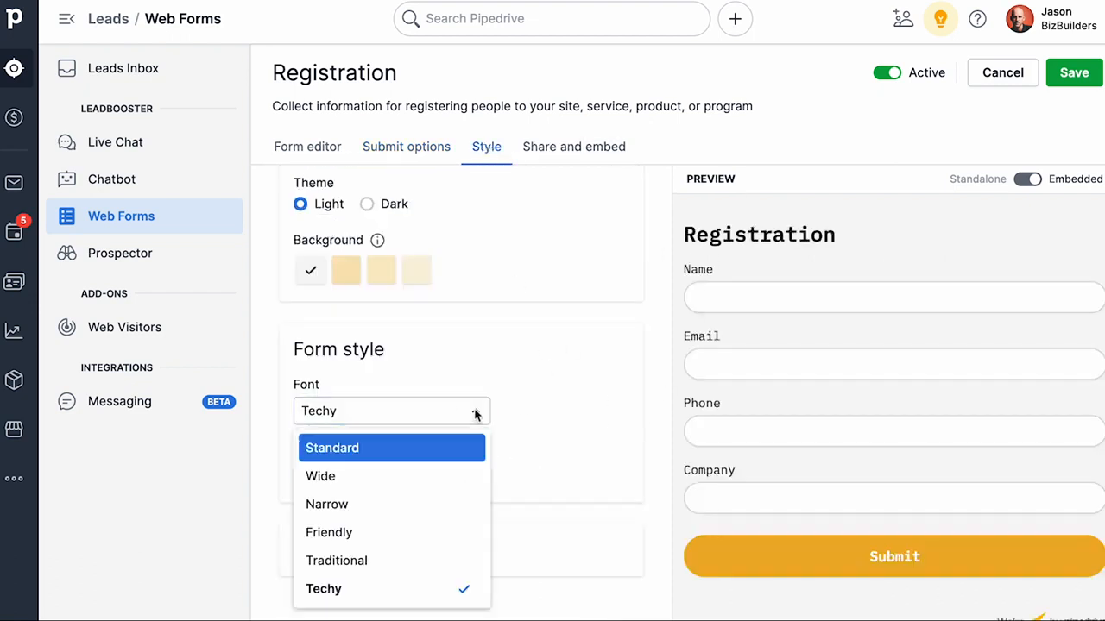
left_click(353, 530)
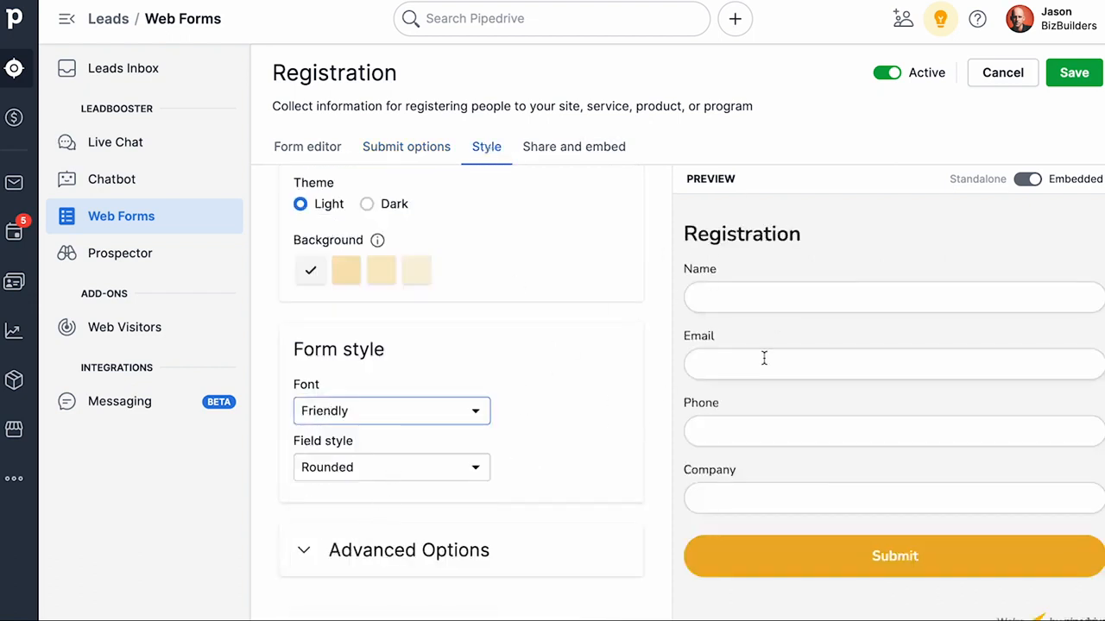
Step: Expand Advanced Options and set the text and field size to Large
left_click(438, 535)
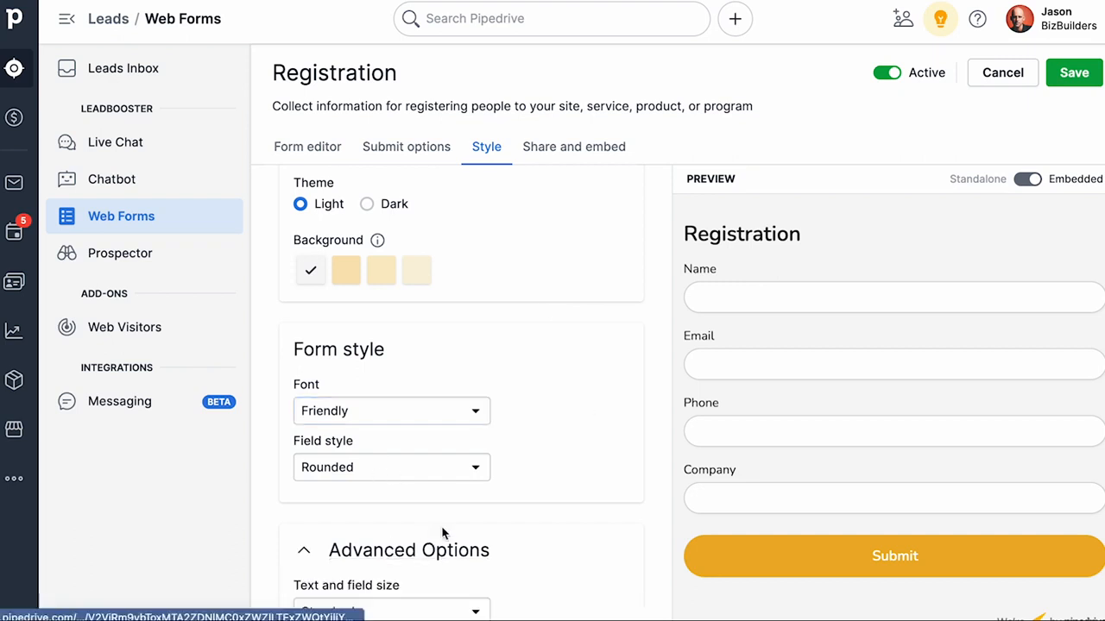
scroll(452, 523, "down", 3)
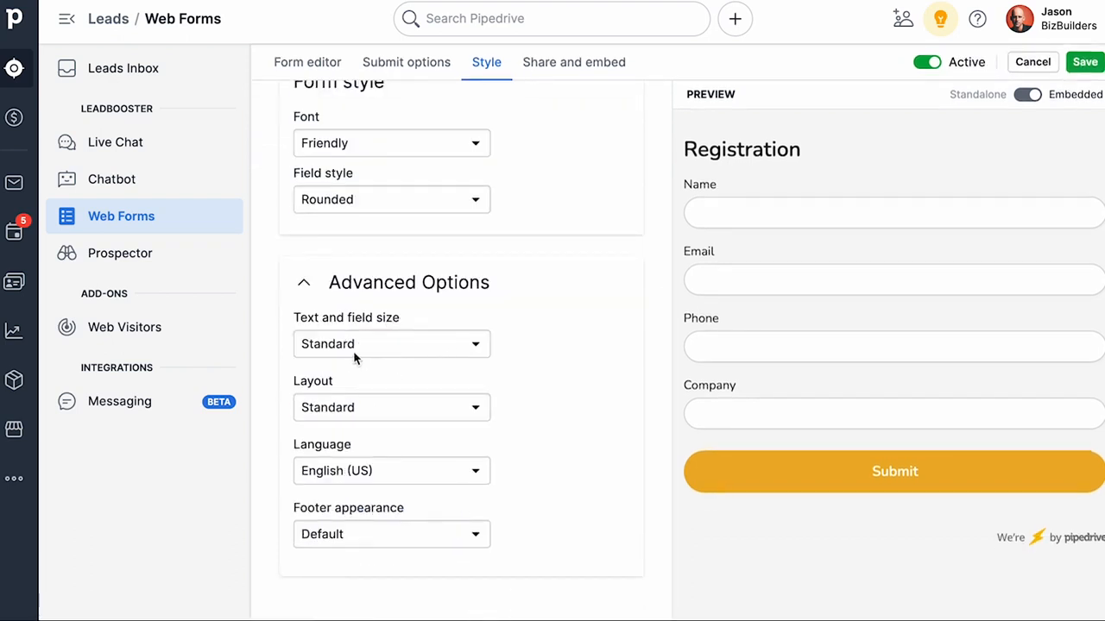
left_click(471, 345)
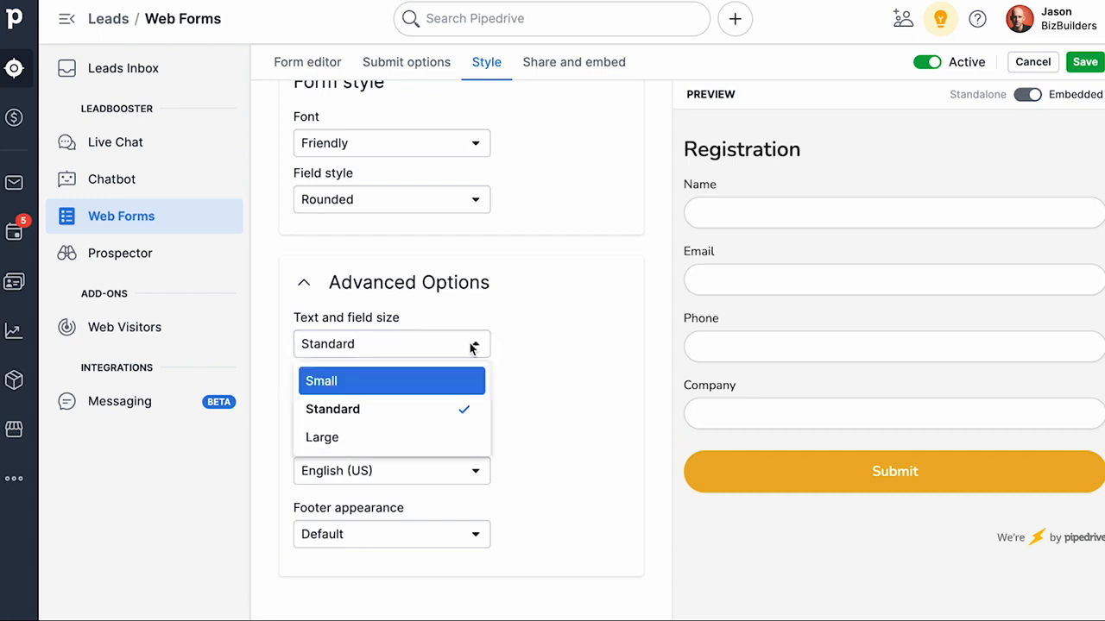
left_click(386, 436)
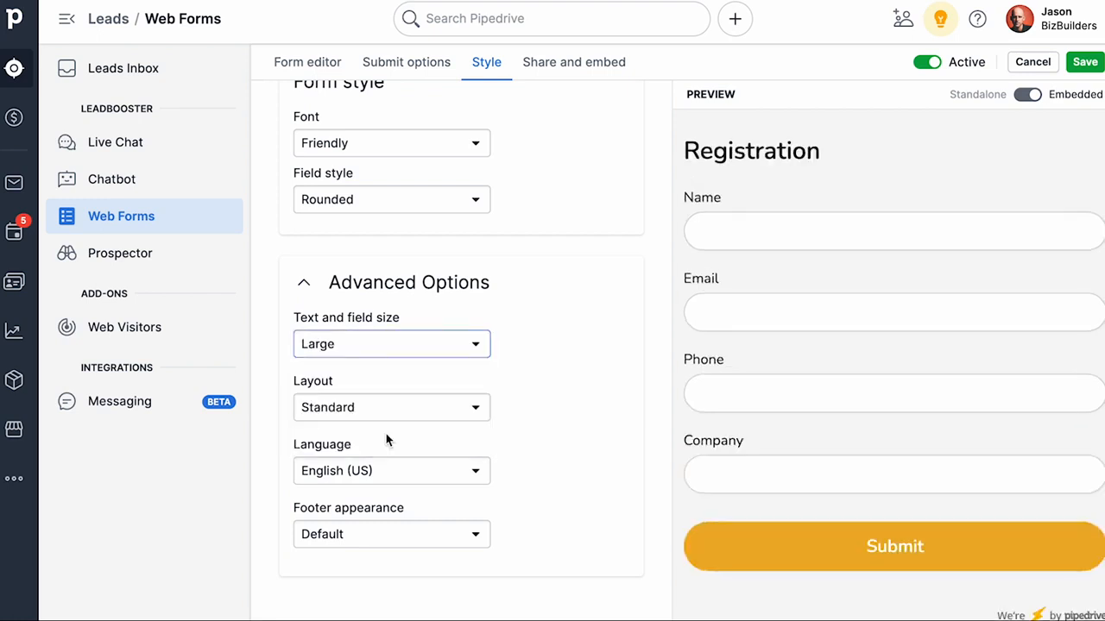
Step: Try the Side by side layout, then set the layout back to Standard
left_click(477, 406)
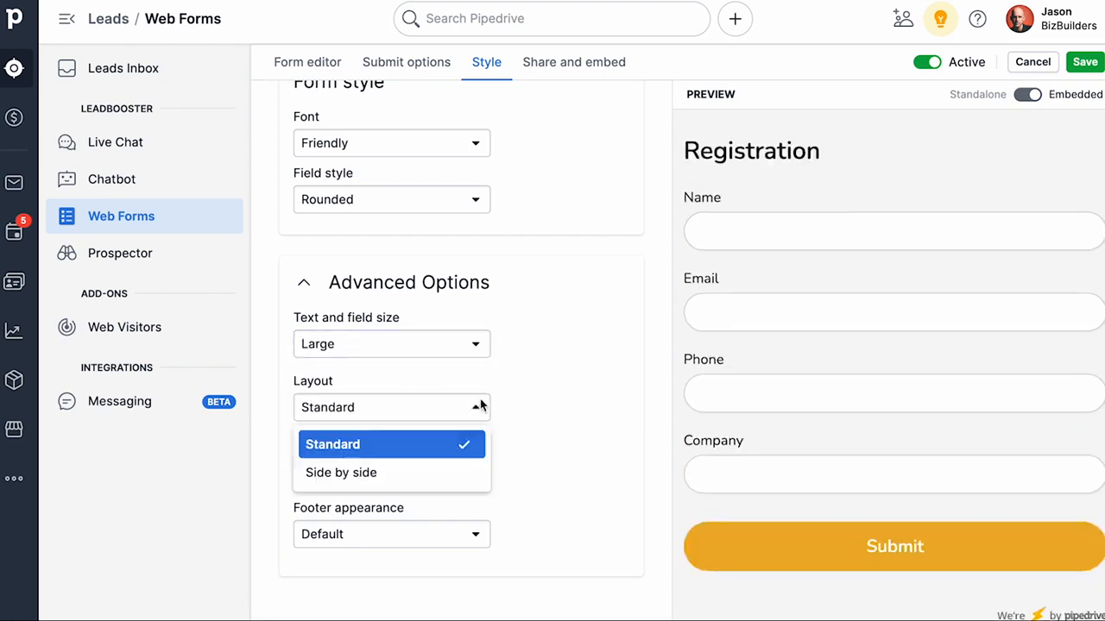
left_click(380, 473)
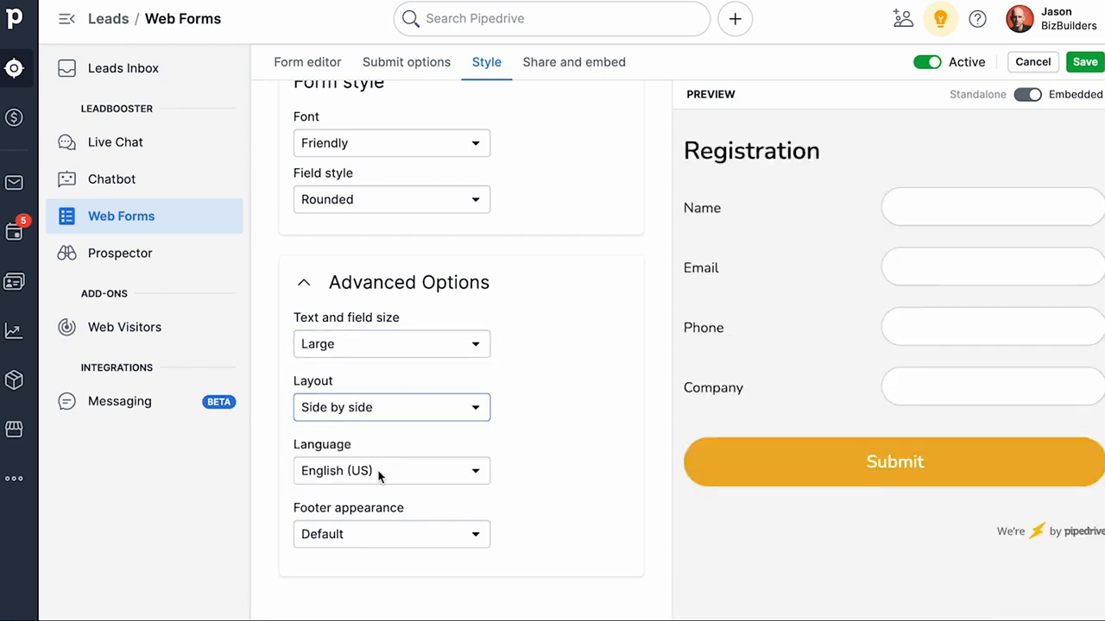
left_click(455, 409)
left_click(420, 445)
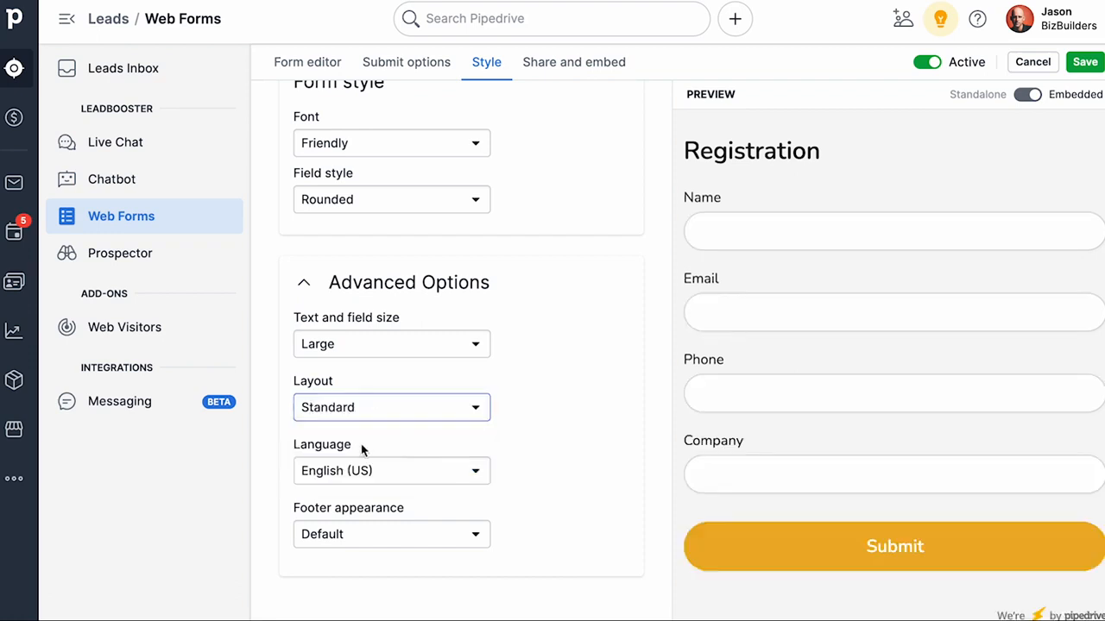
Step: Set the footer appearance to Without branding
left_click(432, 536)
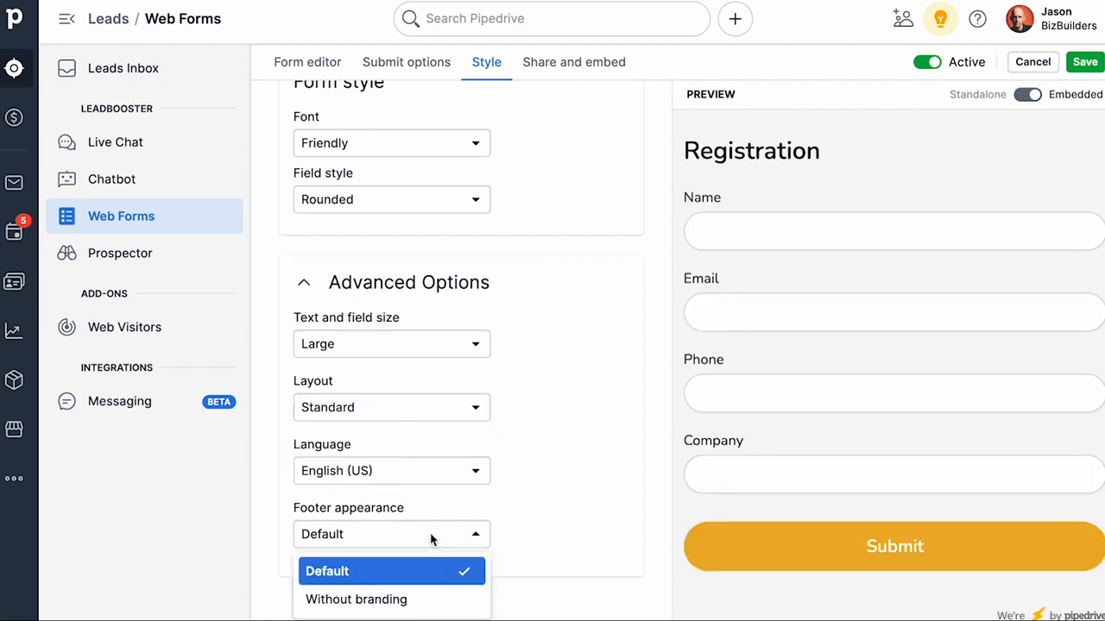
left_click(397, 599)
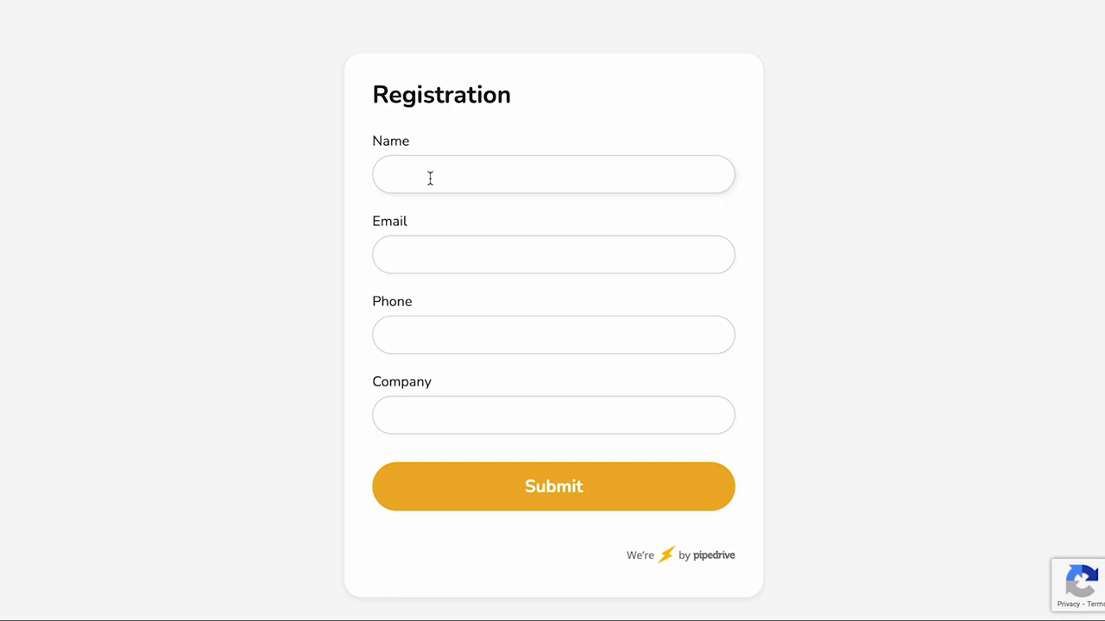
Step: Fill in the registration form with a contact's name, e-mail and phone, company Princeton General, and submit it
left_click(430, 178)
type("Greg House")
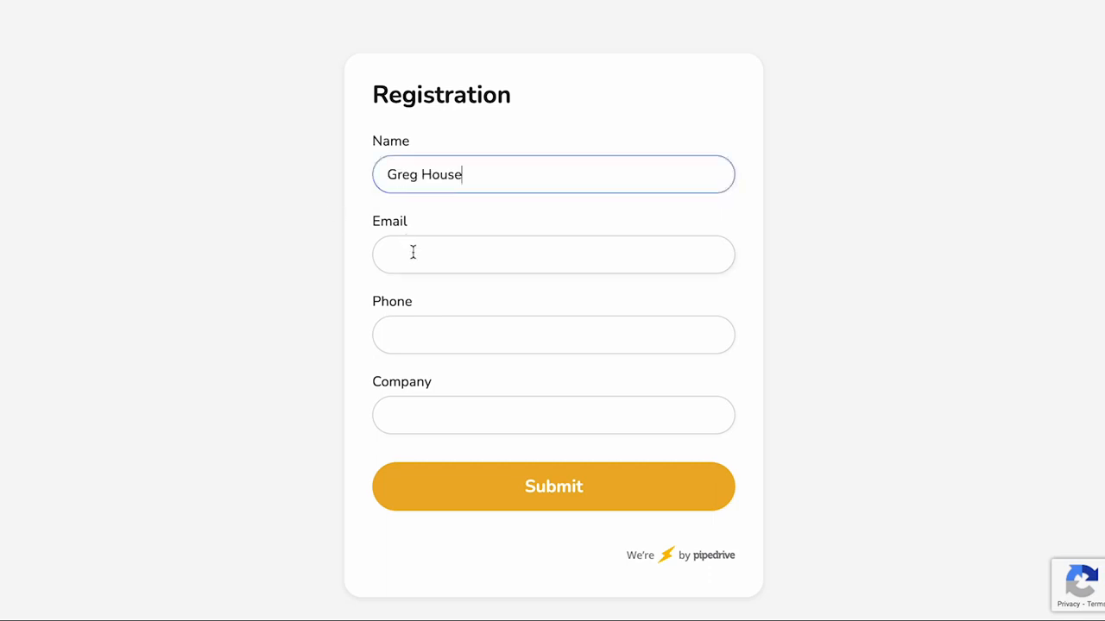
left_click(413, 251)
type("housemd@example.com")
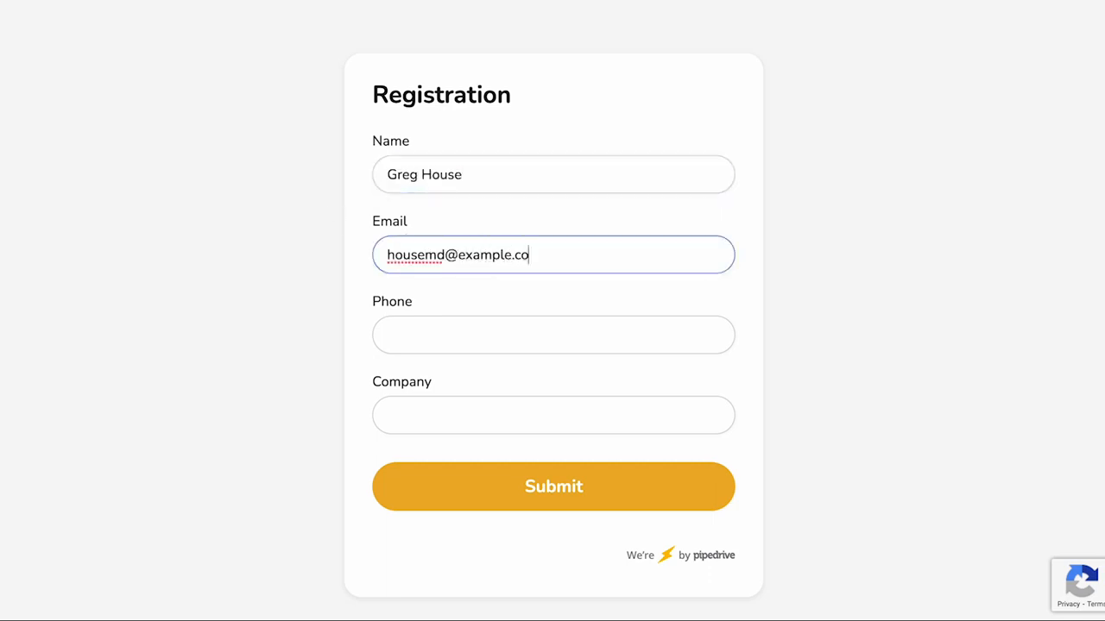
left_click(419, 338)
type("(857)")
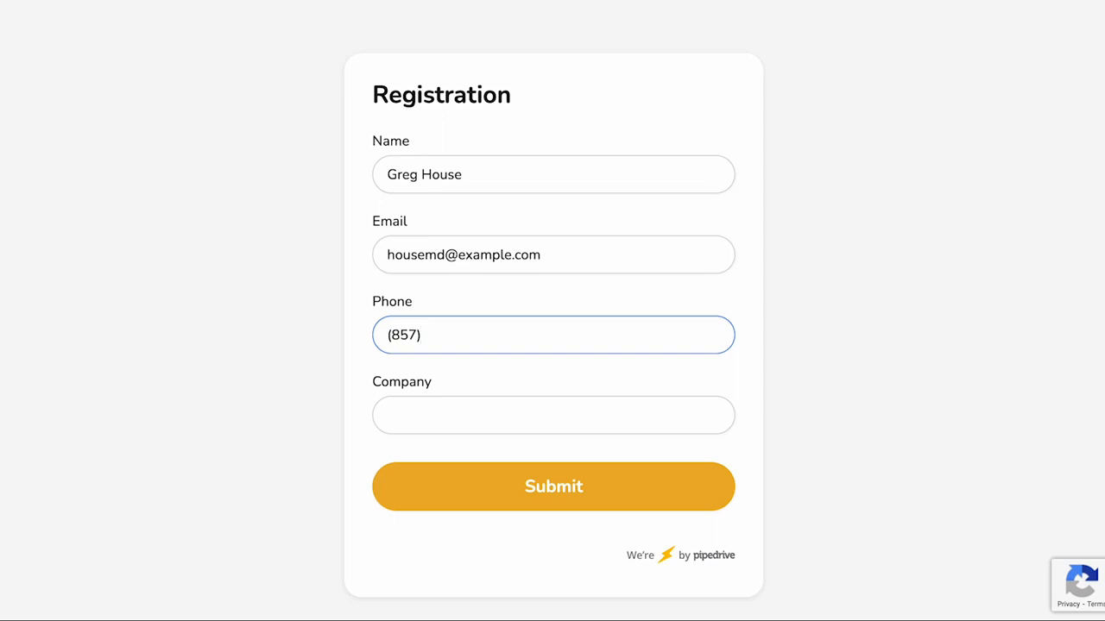
type("555-2121")
type("rinceton General")
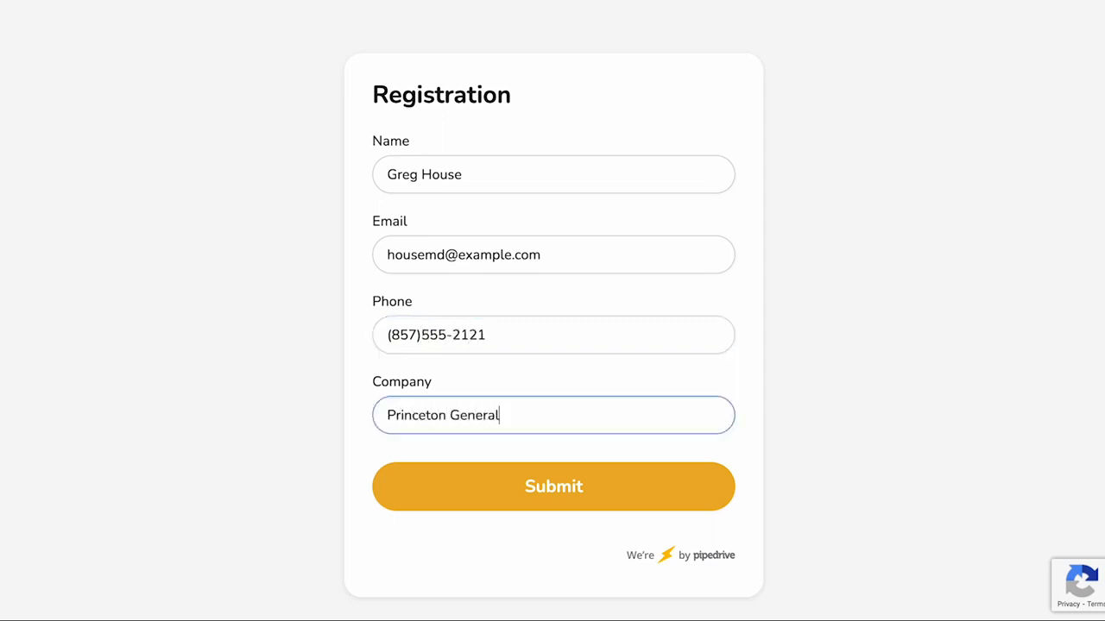
left_click(541, 500)
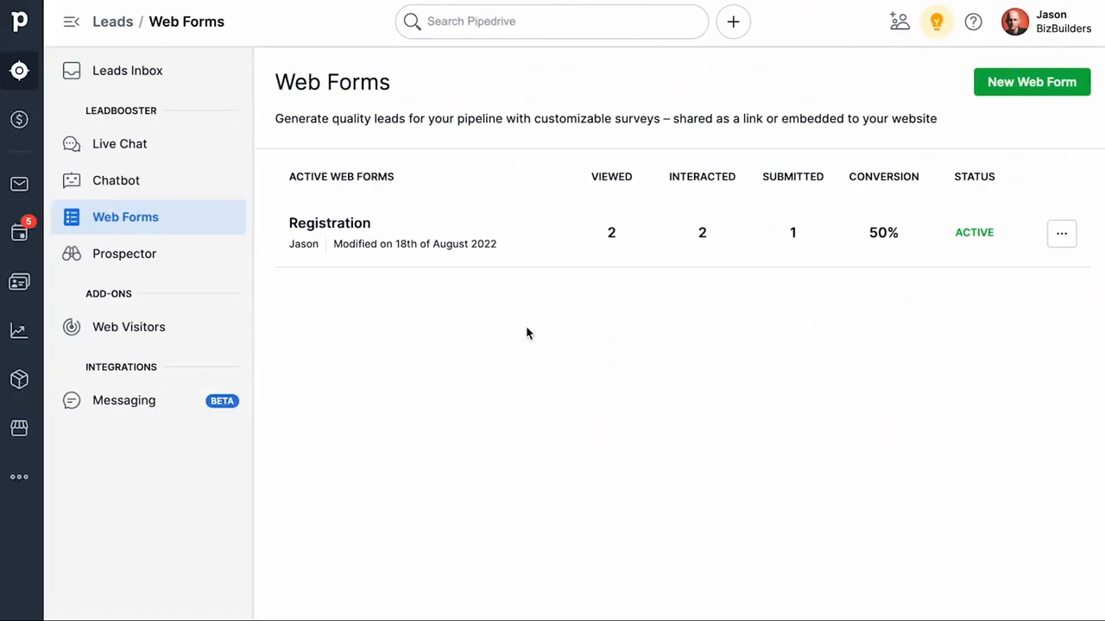
Step: Open the WF Princeton General lead in the Leads Inbox, schedule a call for tomorrow, and close it
left_click(113, 76)
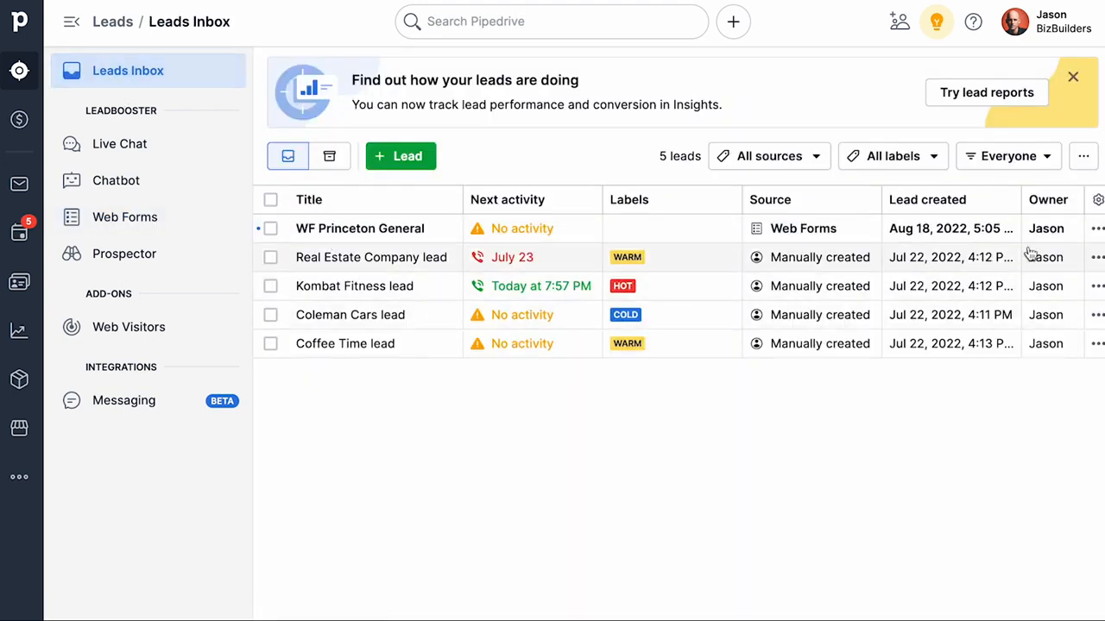
left_click(507, 229)
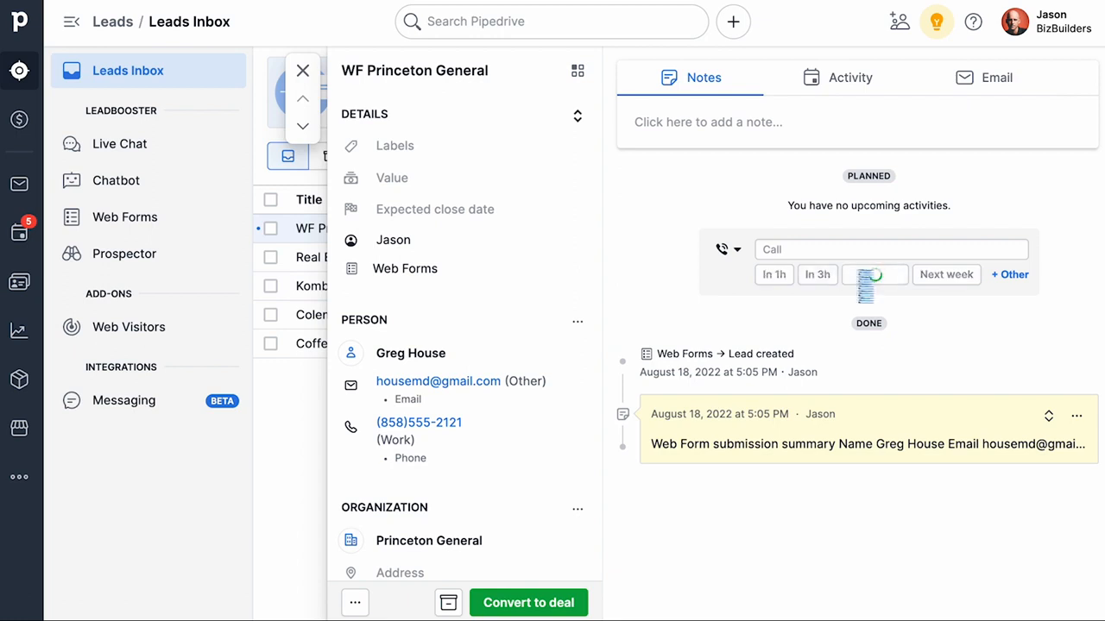
left_click(860, 279)
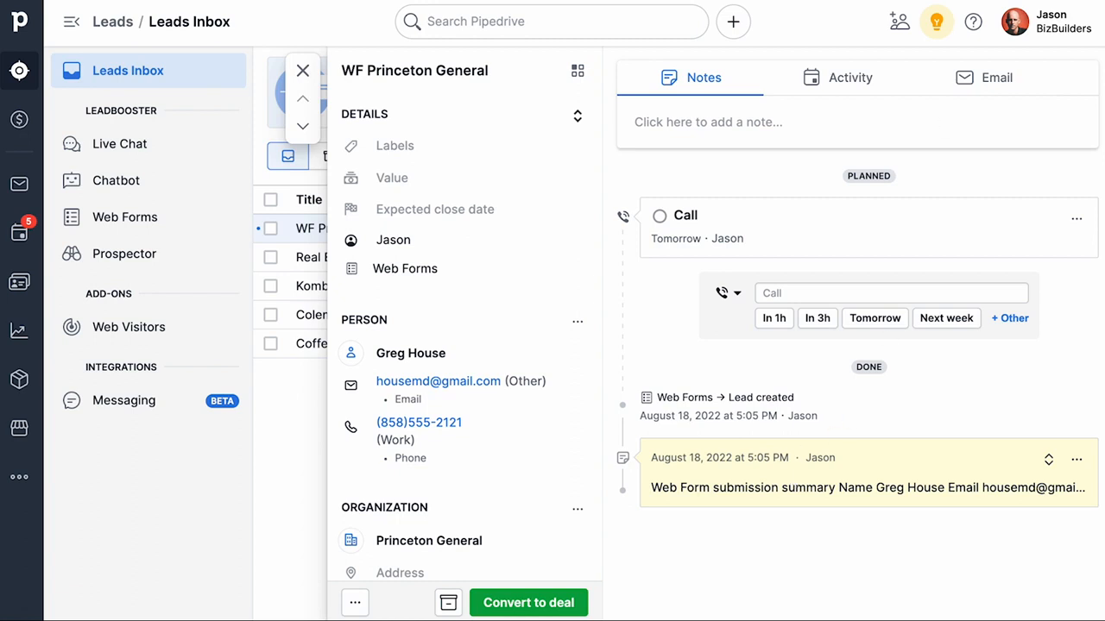
left_click(303, 73)
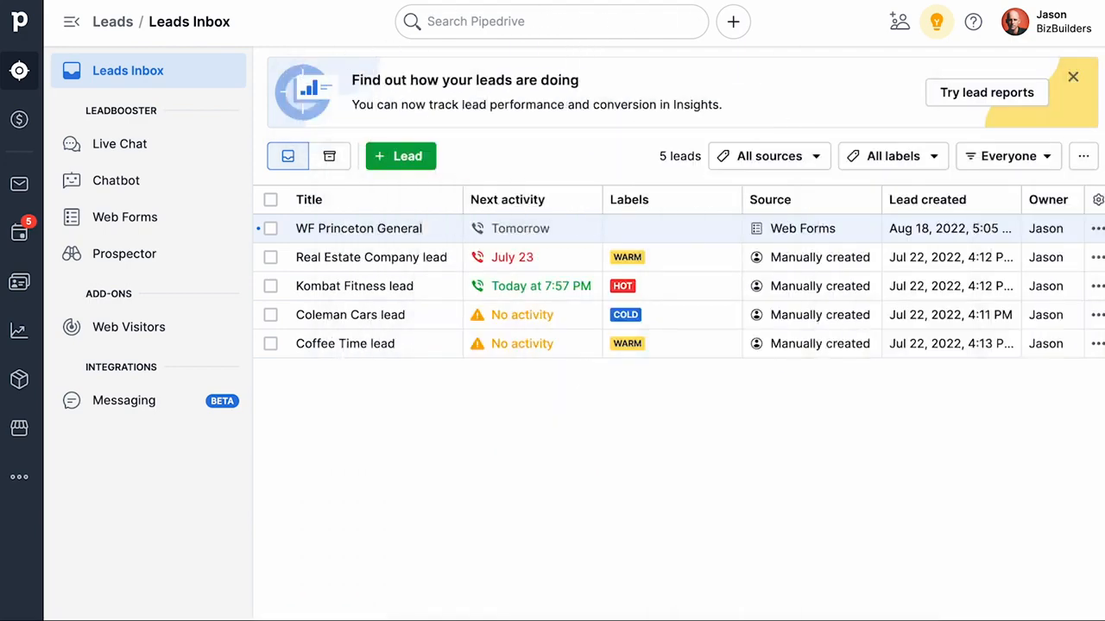